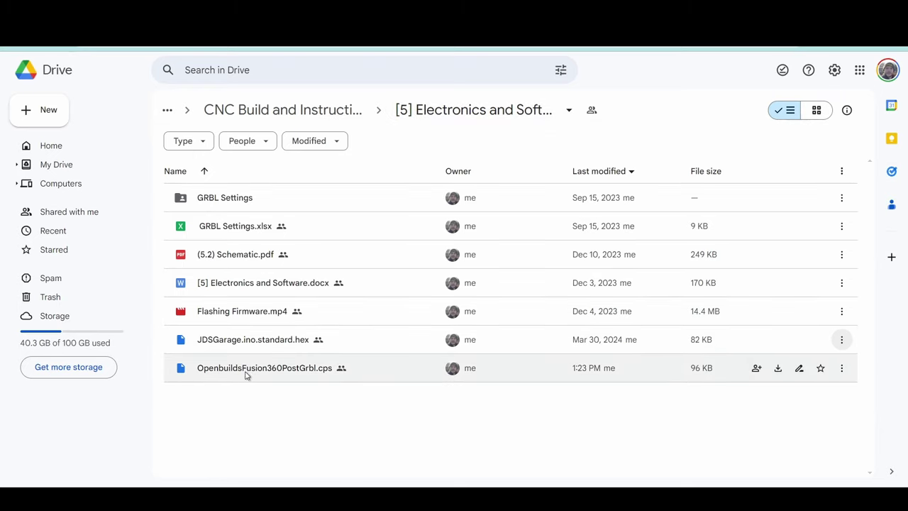
Step: Download OpenbuildsFusion360PostGrbl.cps, then JDSGarage.ino.standard.hex, from Google Drive
left_click(844, 370)
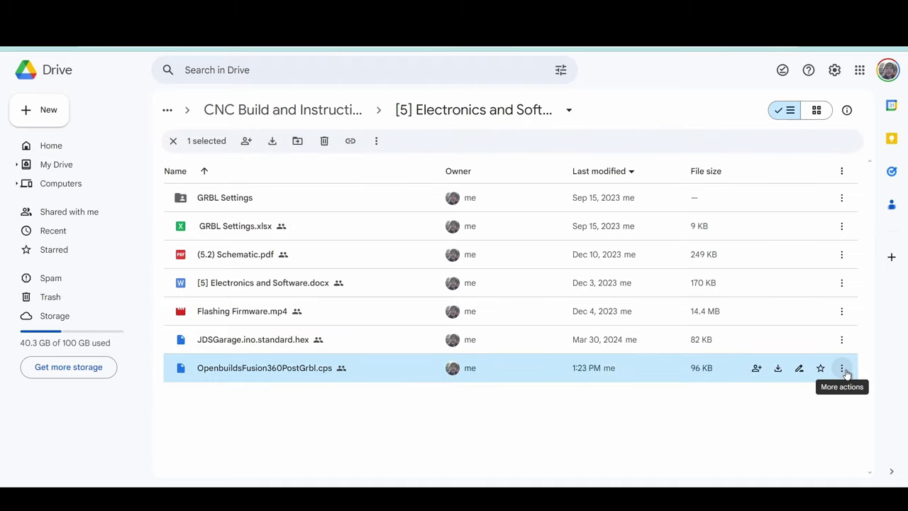
left_click(842, 371)
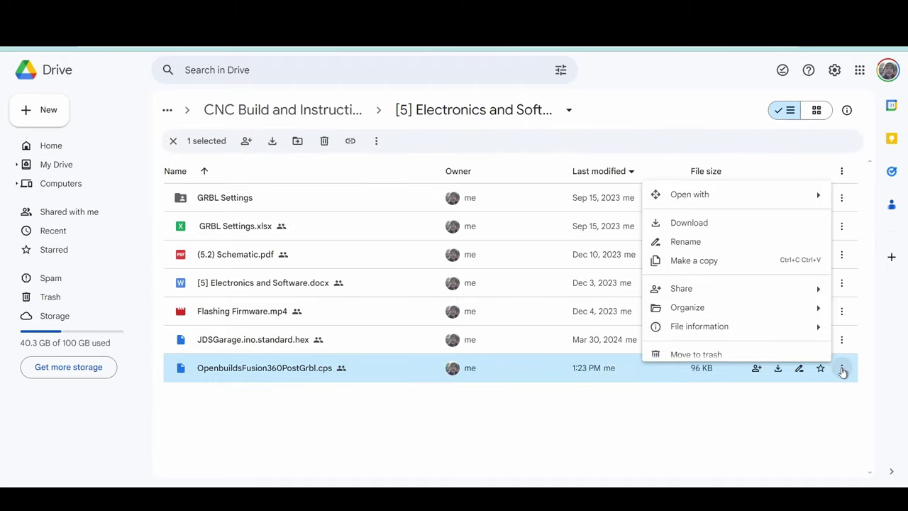
left_click(701, 224)
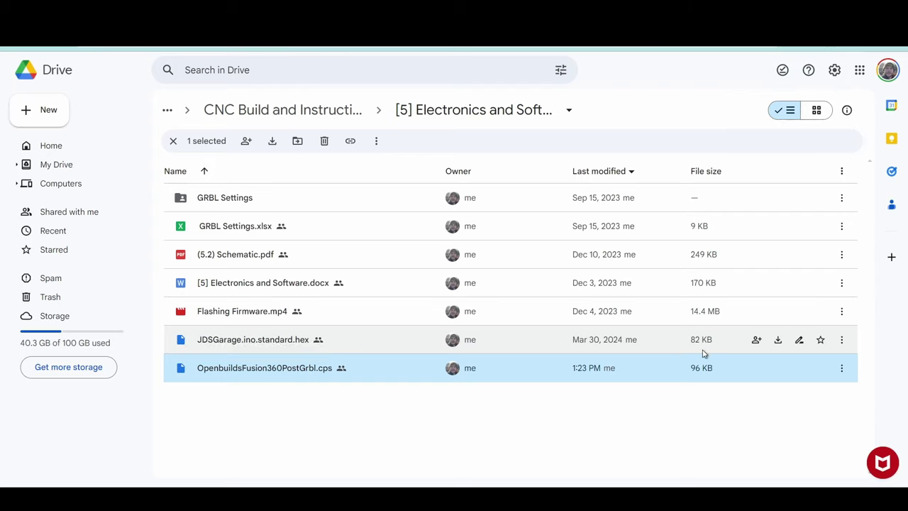
left_click(841, 341)
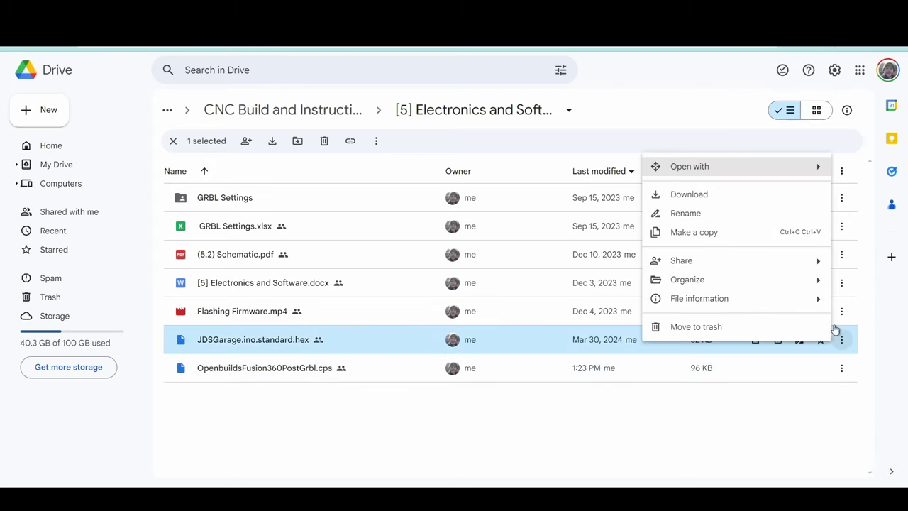
left_click(688, 195)
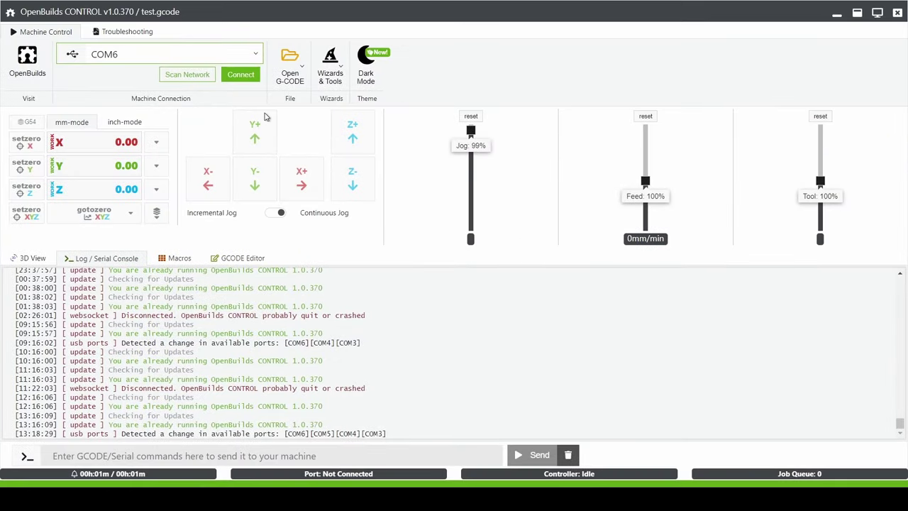
Step: Set the Firmware Flashing Tool to BlackBox 4X on Arduino Uno COM5 with Custom .HEX style
left_click(331, 84)
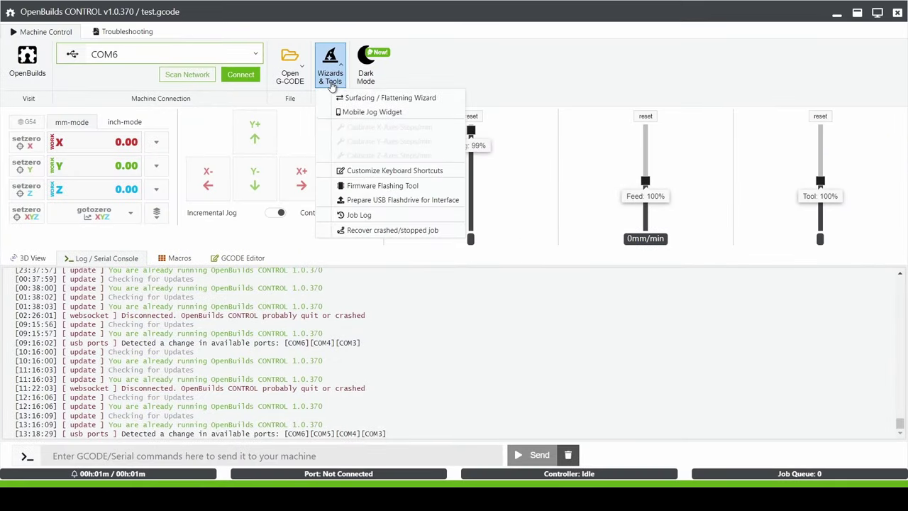
left_click(383, 188)
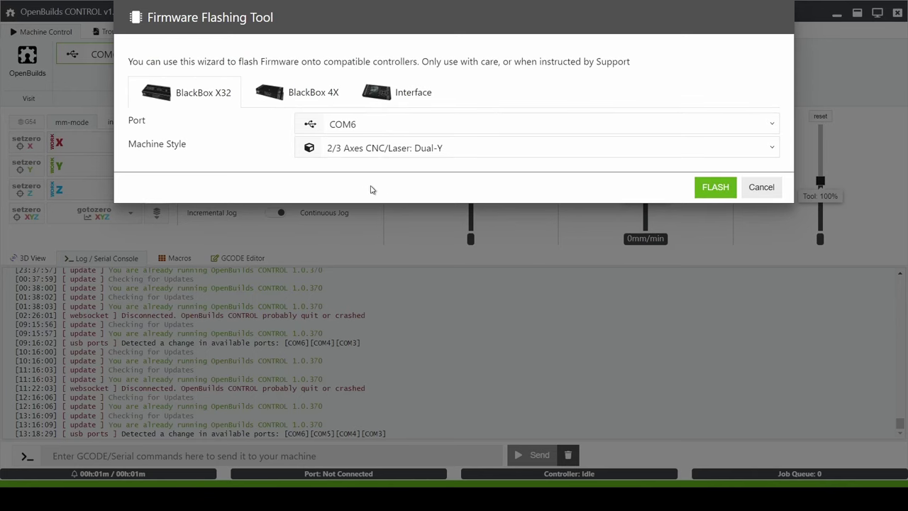
left_click(293, 91)
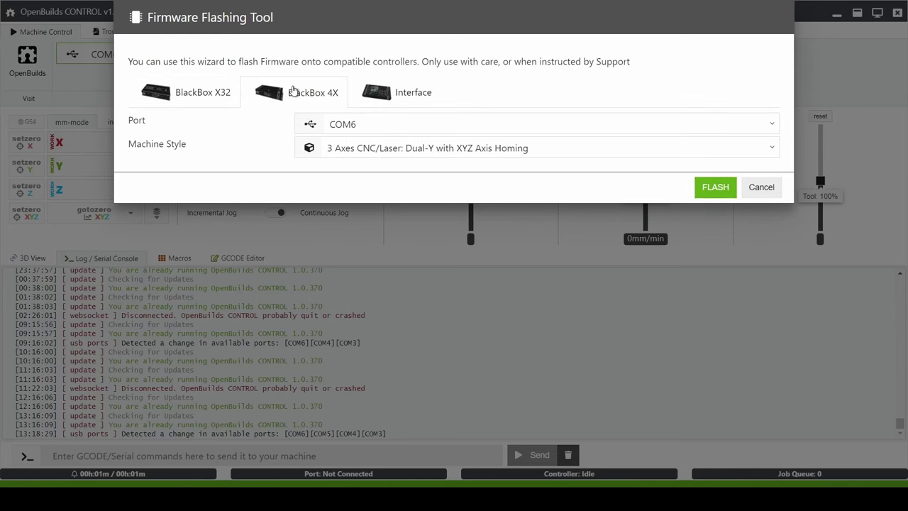
left_click(405, 126)
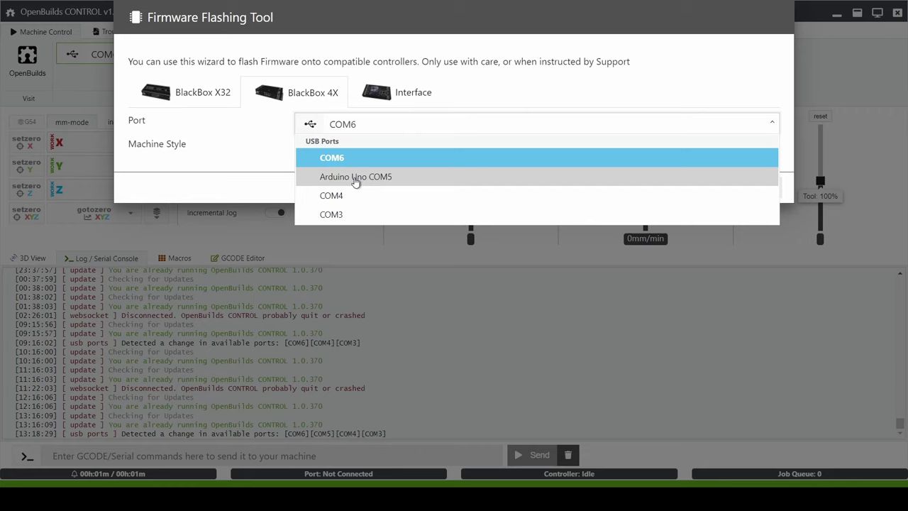
left_click(355, 178)
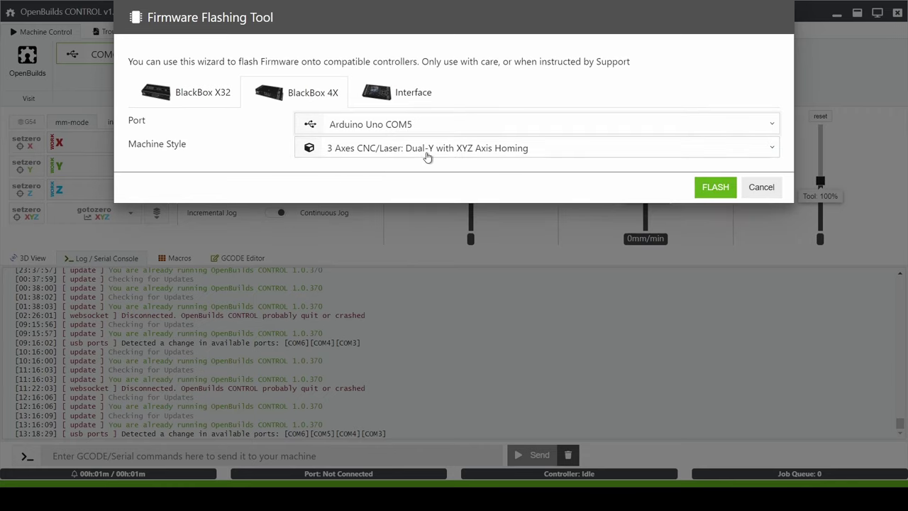
left_click(363, 160)
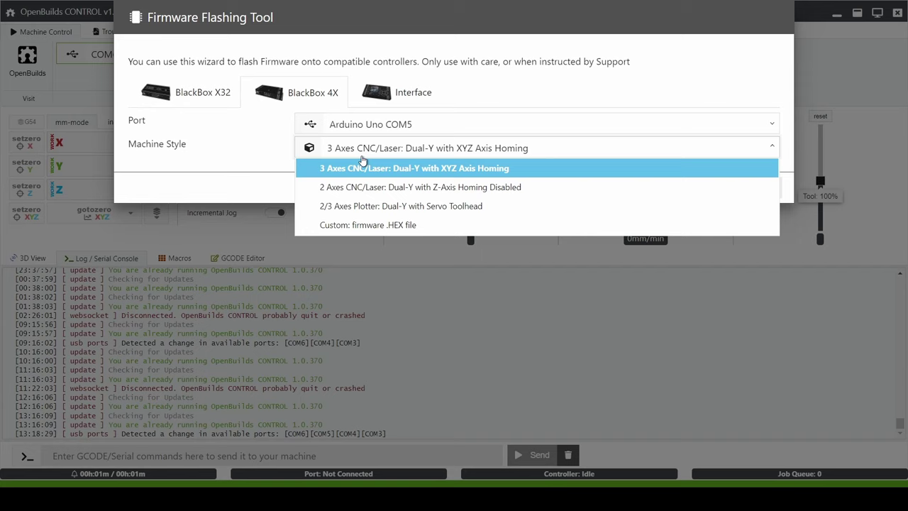
left_click(362, 227)
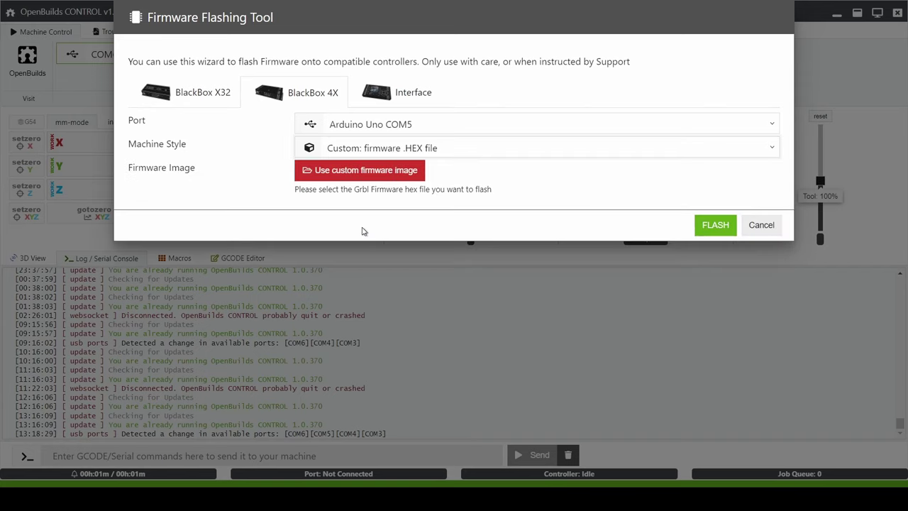
Step: Choose JDSGarage.ino.standard.hex from Downloads and flash it to the board
left_click(318, 171)
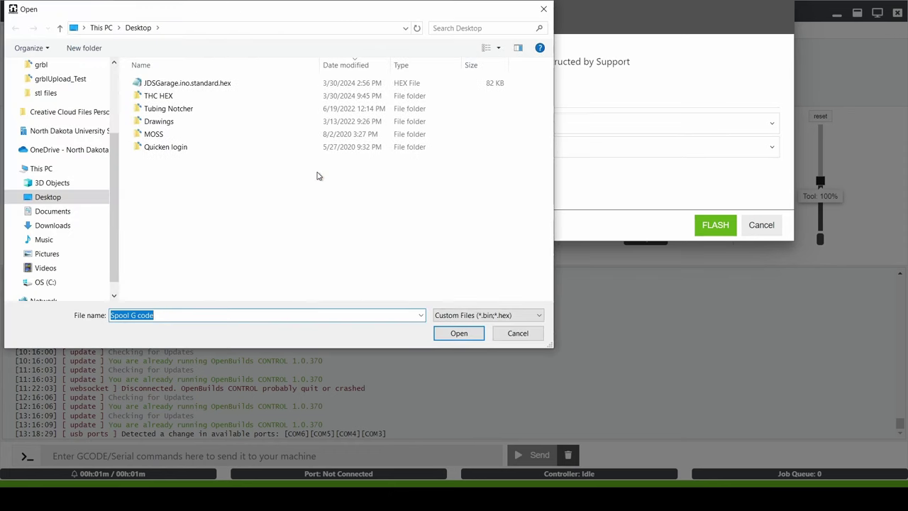
scroll(107, 121, "up", 1)
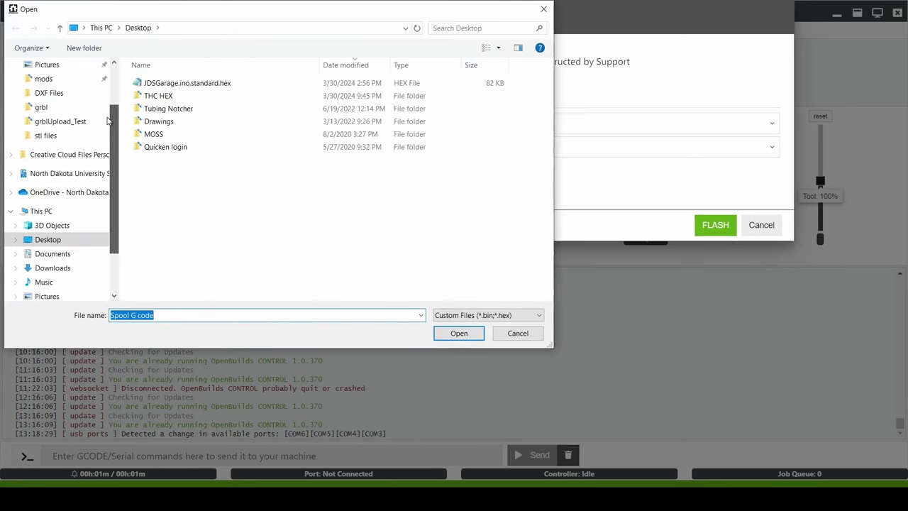
scroll(107, 121, "up", 2)
left_click(56, 116)
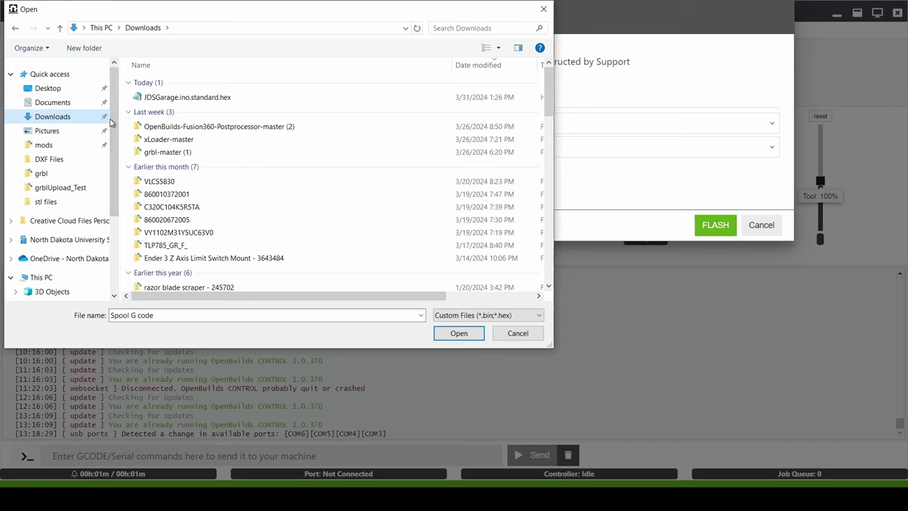
left_click(183, 98)
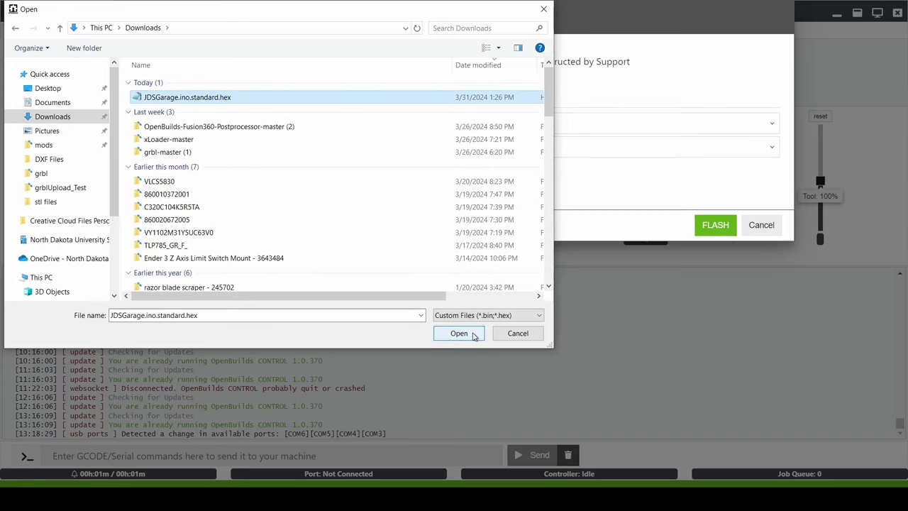
left_click(459, 333)
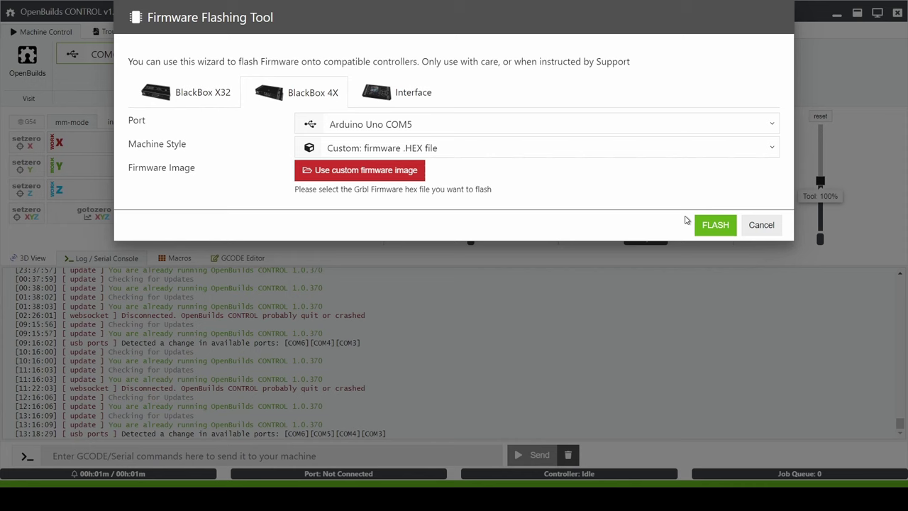
left_click(711, 225)
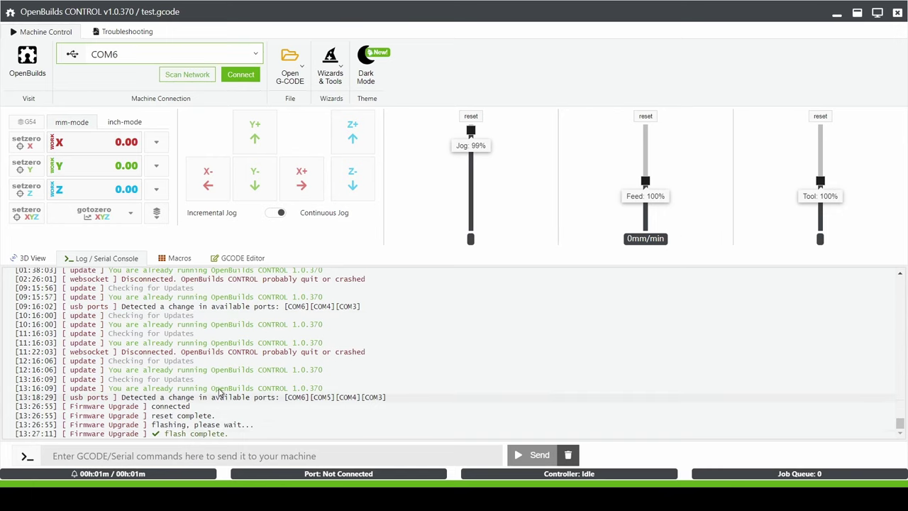
Step: Connect OpenBuilds CONTROL to the Arduino Uno on COM5
left_click(253, 54)
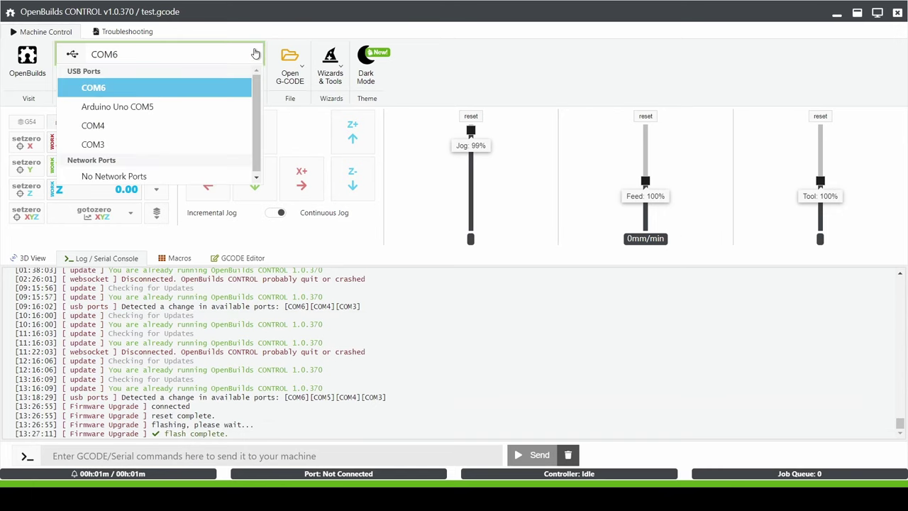
left_click(90, 112)
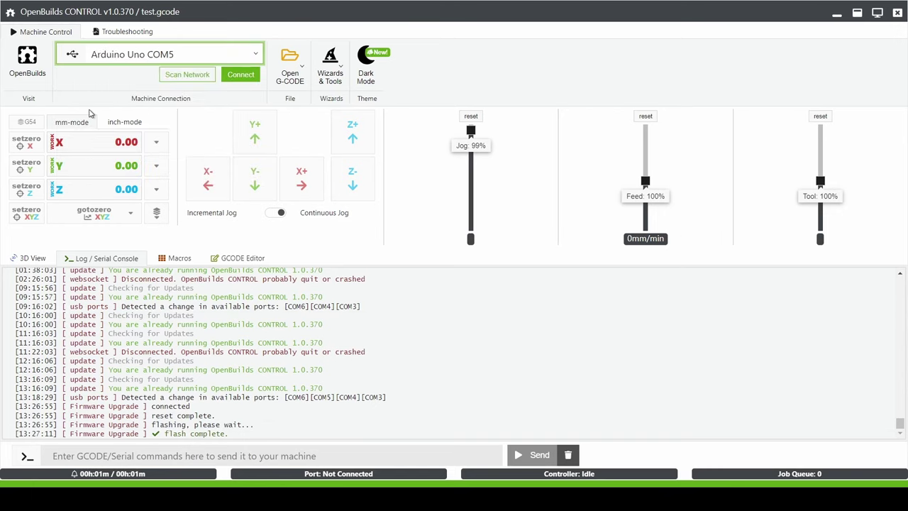
left_click(242, 79)
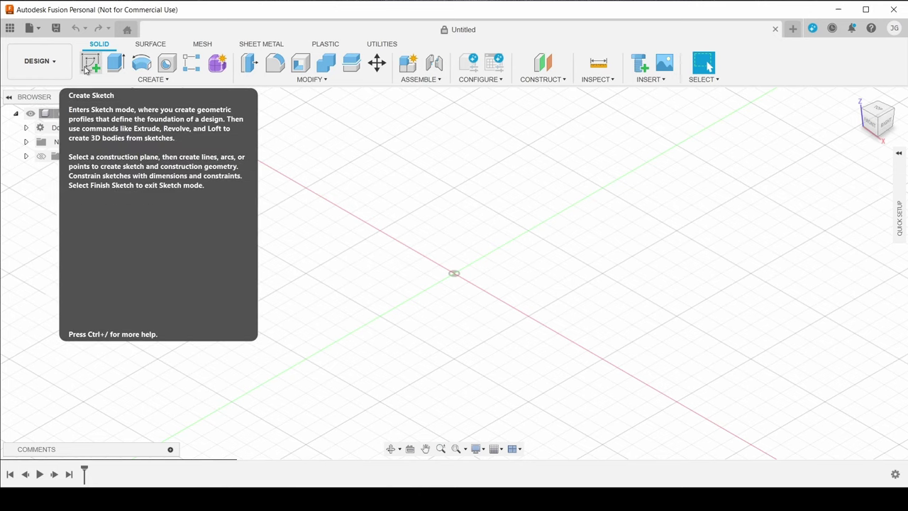
Step: Sketch a 50 mm square from the origin with a circle positioned 25 mm from its edges
left_click(86, 69)
left_click(472, 248)
key("r")
left_click(388, 293)
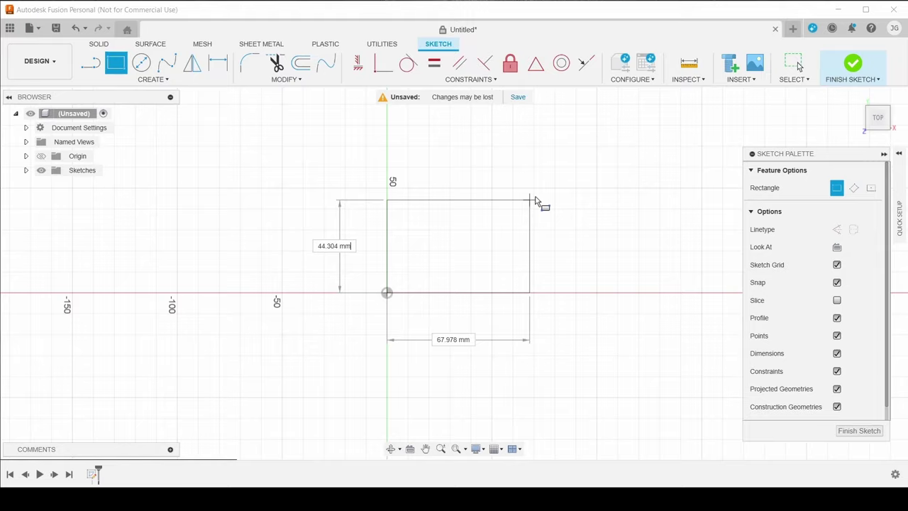
type("50")
key("Tab")
type("50")
key("Return")
key("c")
left_click(431, 238)
type("25")
key("Return")
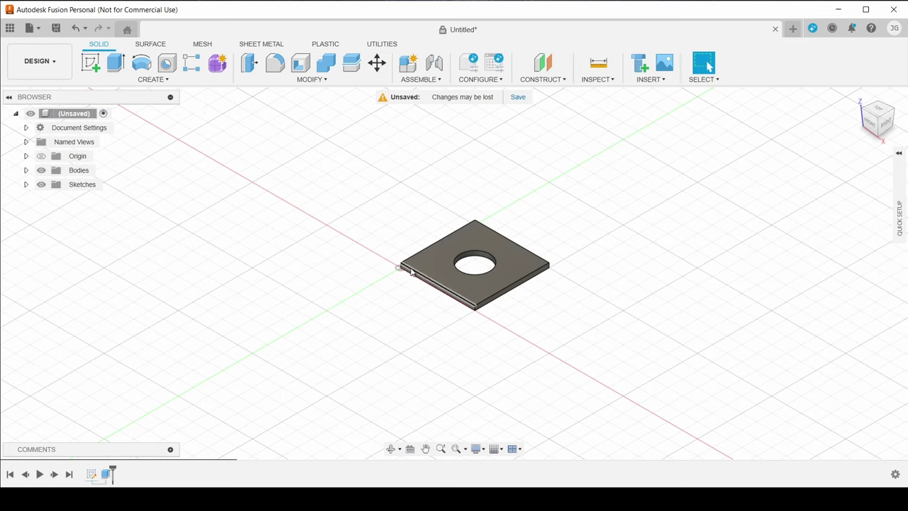
Step: Switch to the Manufacture workspace and create a new setup from the Setups folder
left_click(39, 73)
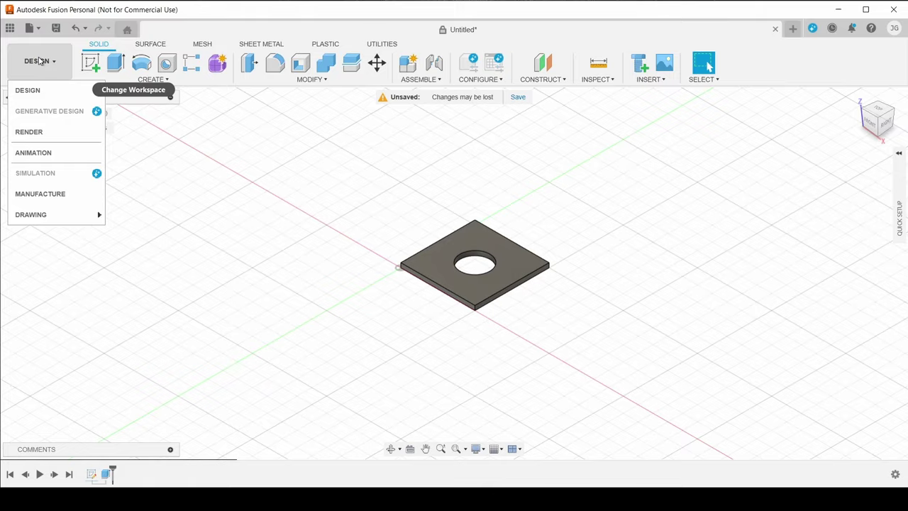
left_click(66, 202)
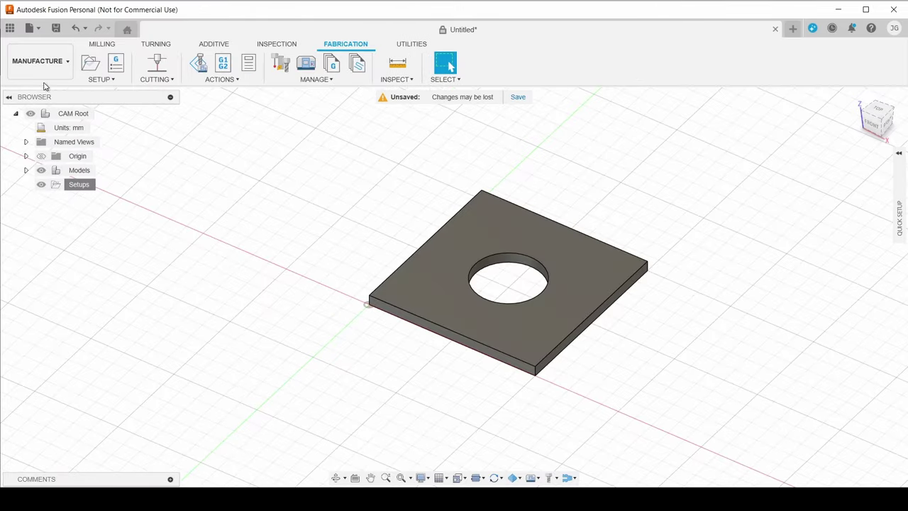
left_click(74, 184)
right_click(74, 185)
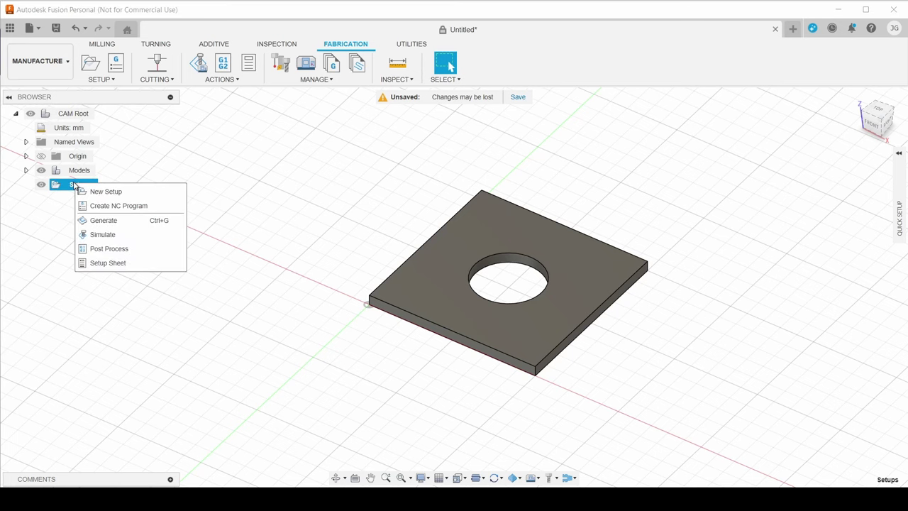
left_click(114, 191)
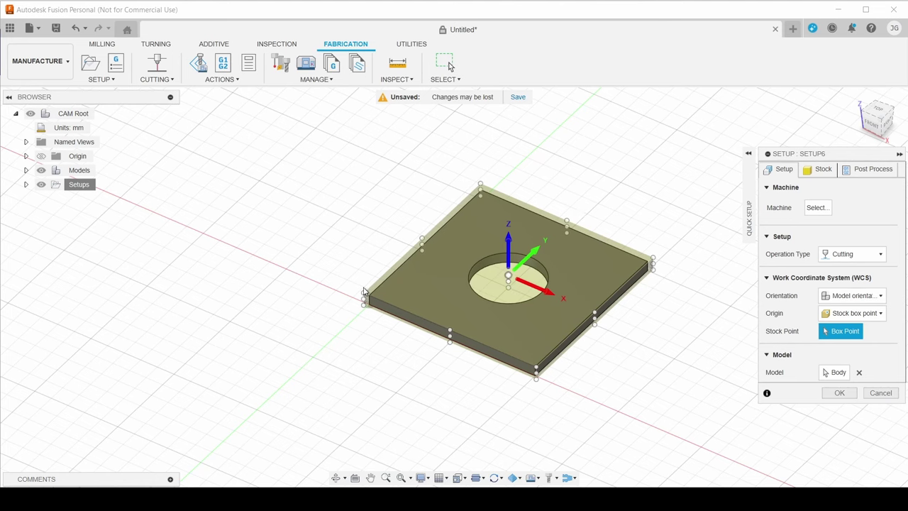
Step: Place the work origin on the plate's top front-left corner and verify it from the front
middle_click_drag(345, 286, 389, 308)
scroll(402, 303, "down", 3)
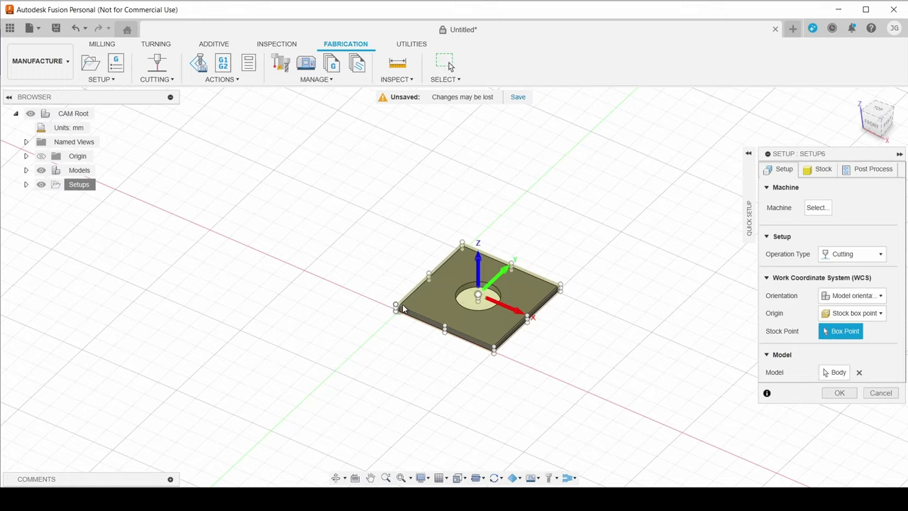
scroll(402, 306, "up", 3)
scroll(402, 307, "up", 2)
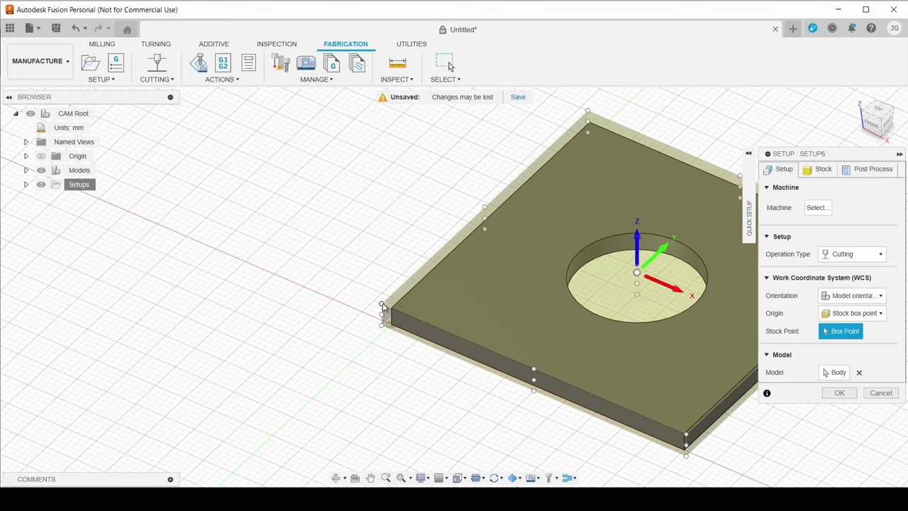
left_click(382, 306)
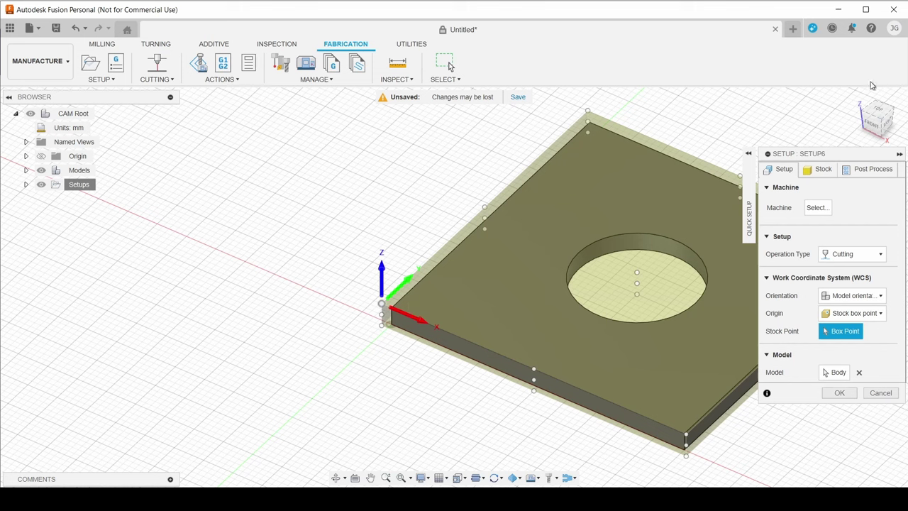
left_click(875, 126)
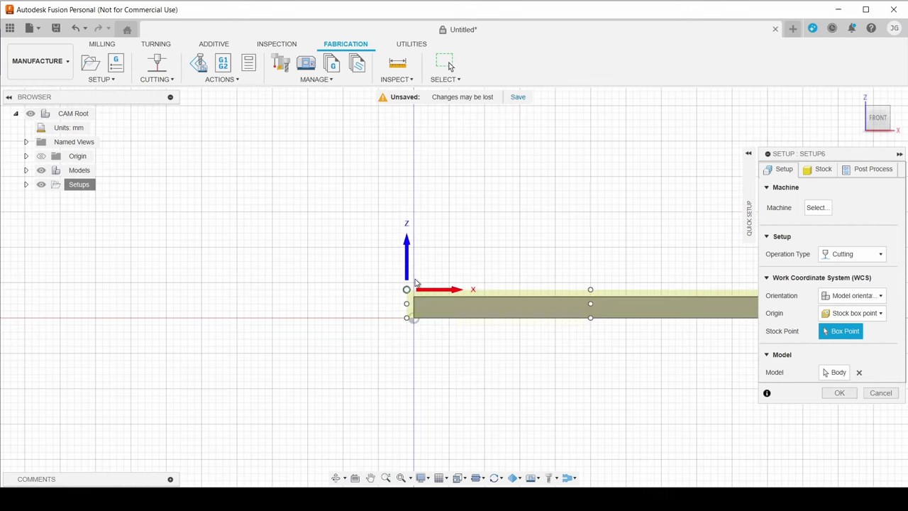
left_click(886, 123)
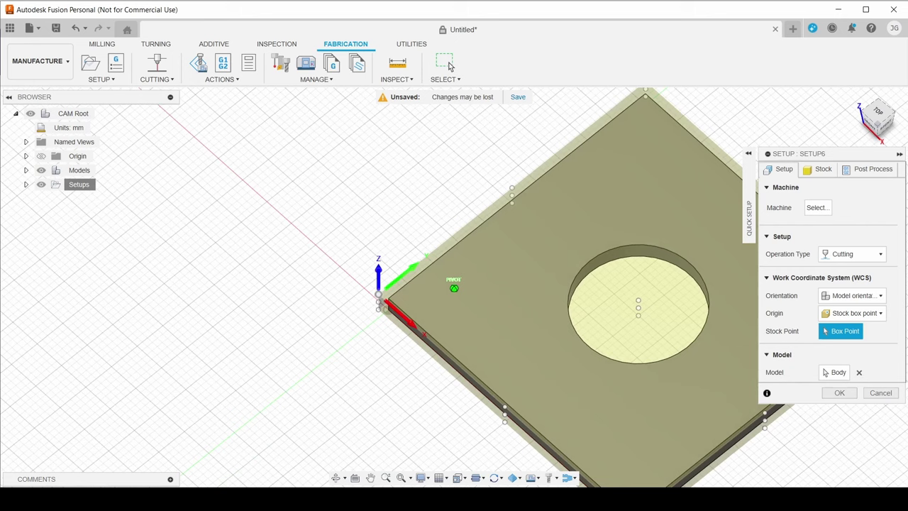
Step: Review the stock offsets and WCS offset, then accept the setup as Setup6
left_click(819, 170)
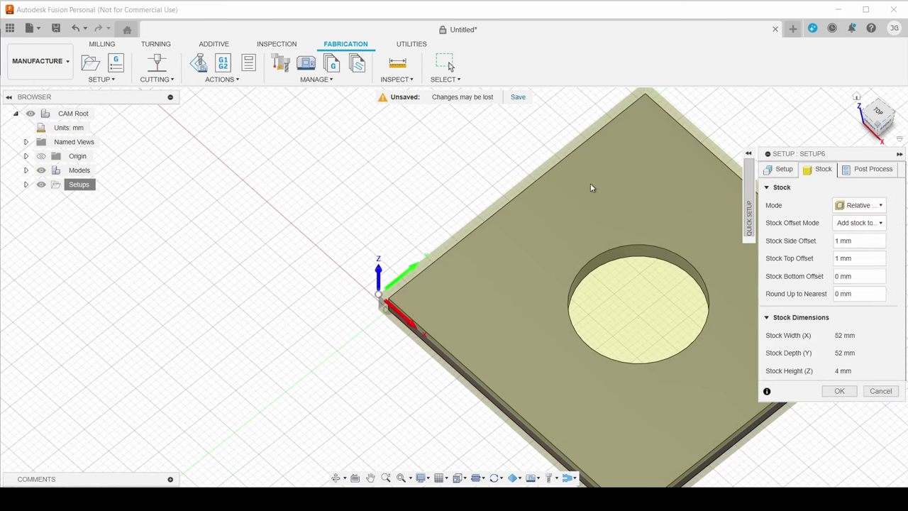
middle_click_drag(550, 162, 409, 153)
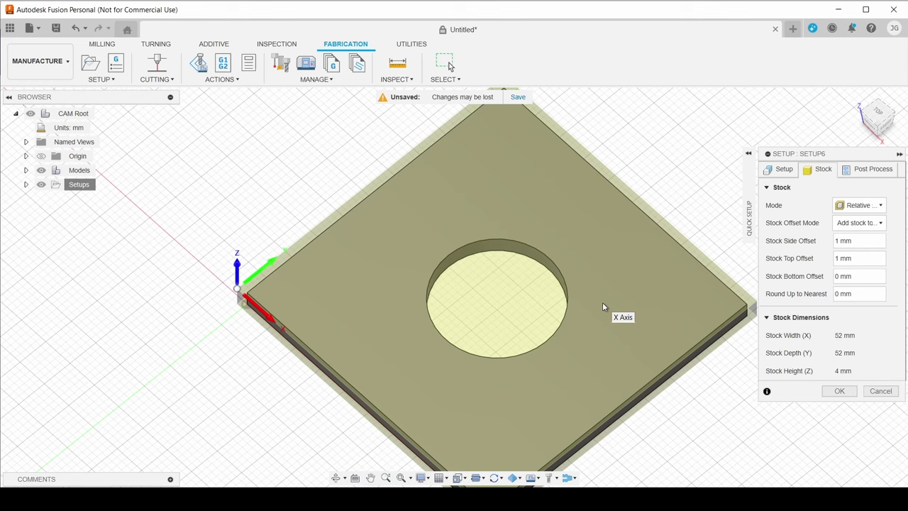
left_click(872, 168)
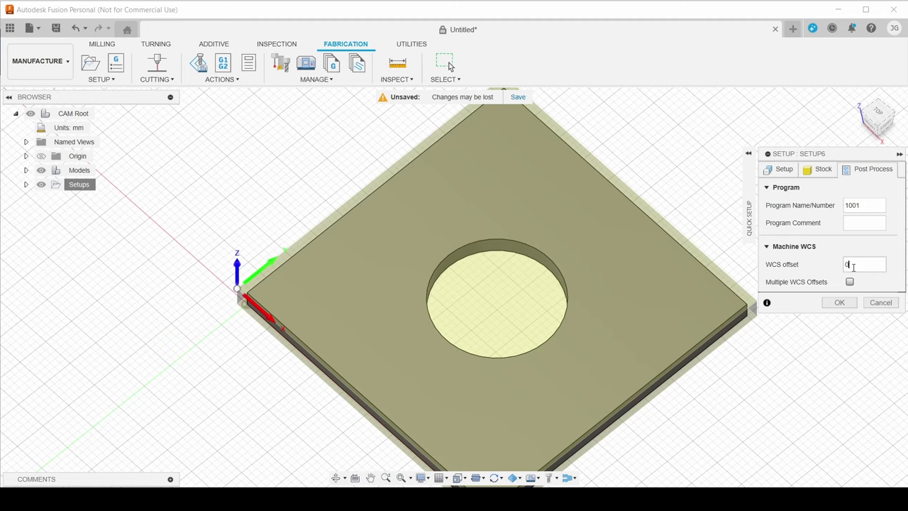
left_click(853, 265)
left_click(838, 302)
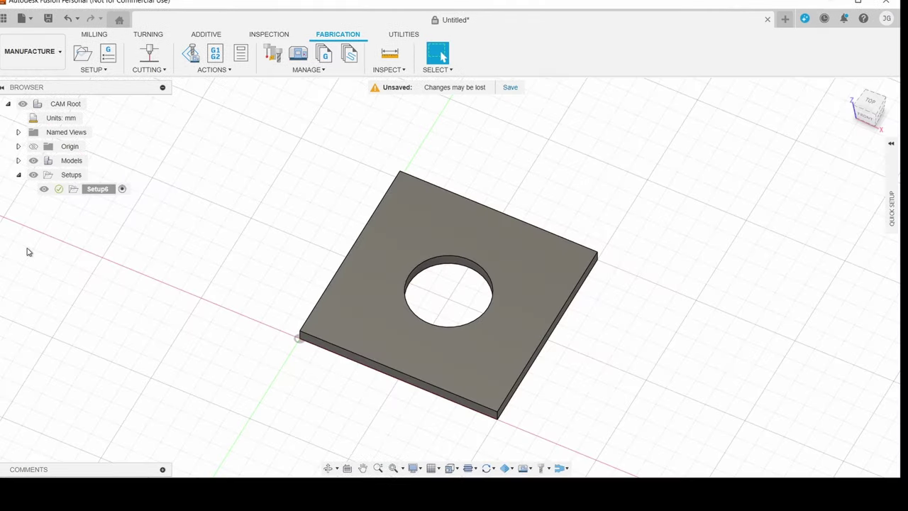
Step: Start a 2D Profile operation and choose Plasma cutter as a new library tool
left_click(165, 71)
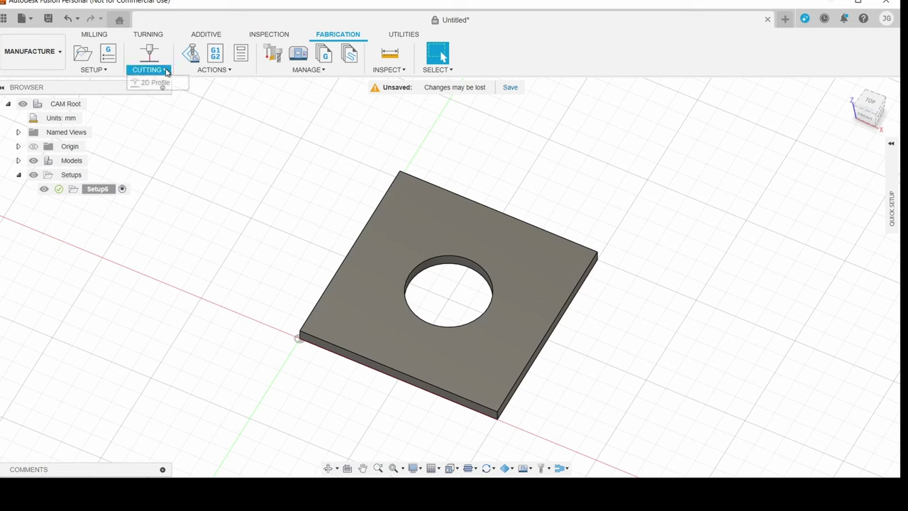
left_click(141, 86)
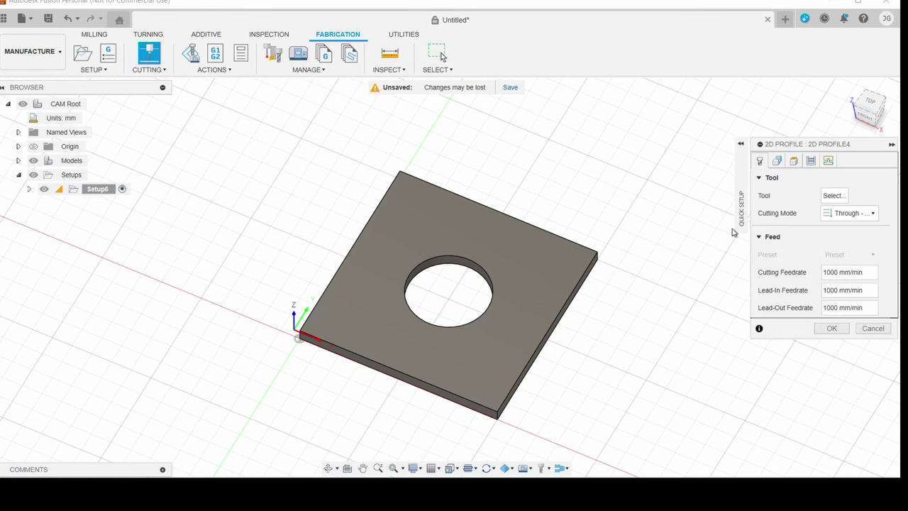
left_click(839, 199)
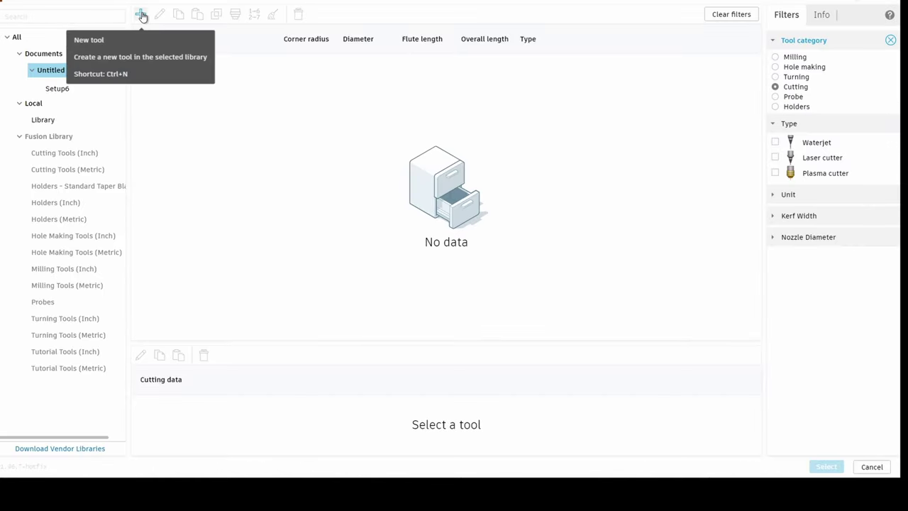
left_click(142, 15)
left_click(216, 307)
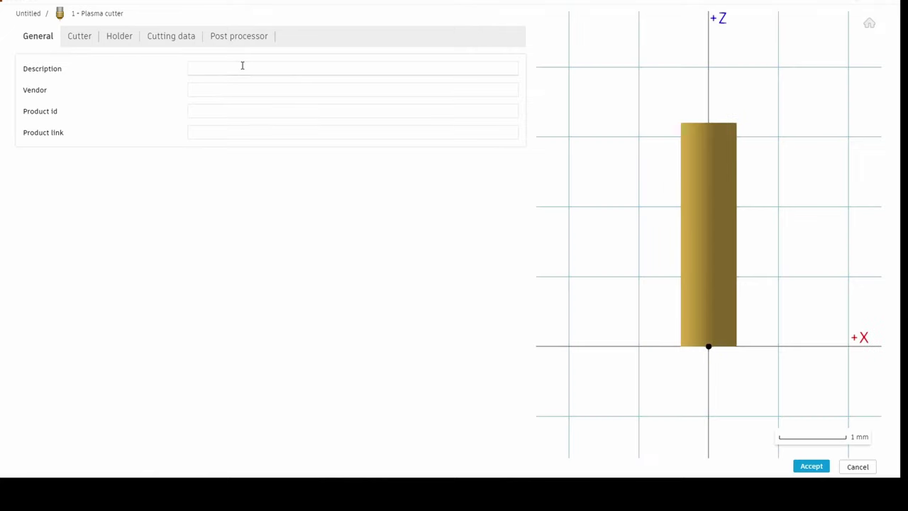
Step: Save the plasma cutter 'test tool' with 0.8 mm nozzle and 2 mm kerf after reviewing its tabs
left_click(239, 71)
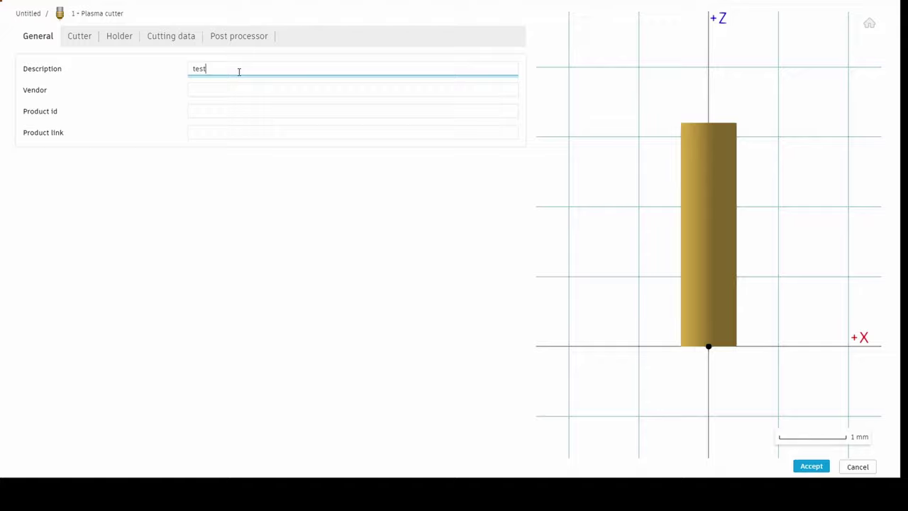
left_click(80, 39)
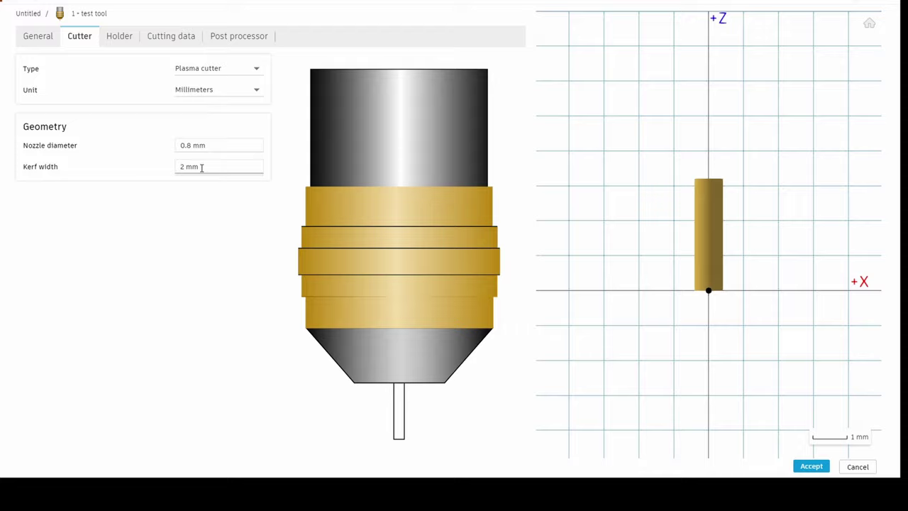
left_click(119, 36)
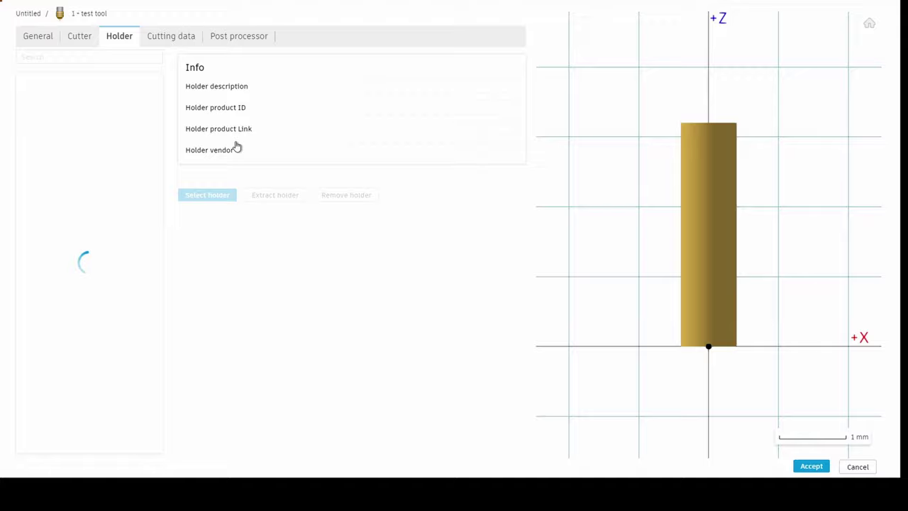
left_click(165, 37)
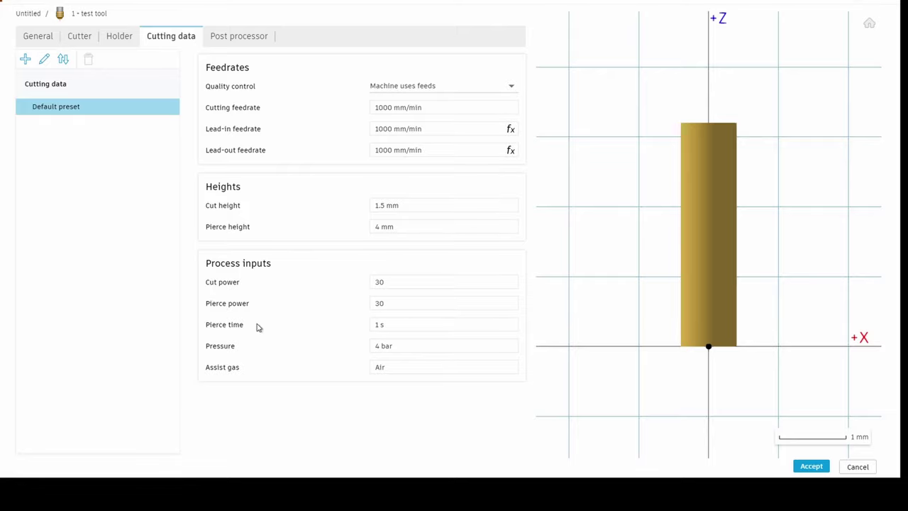
left_click(241, 35)
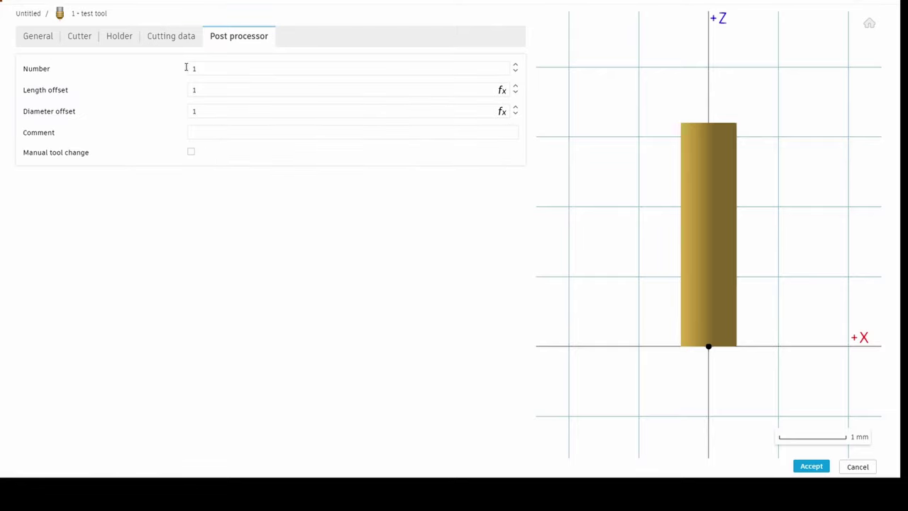
left_click(807, 466)
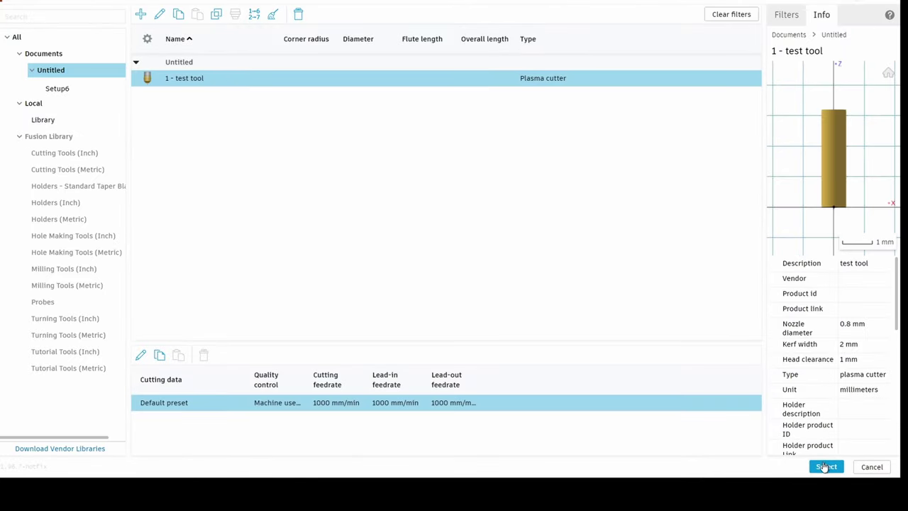
Step: Use test tool, select the plate's top face contours, and review the 5 mm retract height
left_click(825, 467)
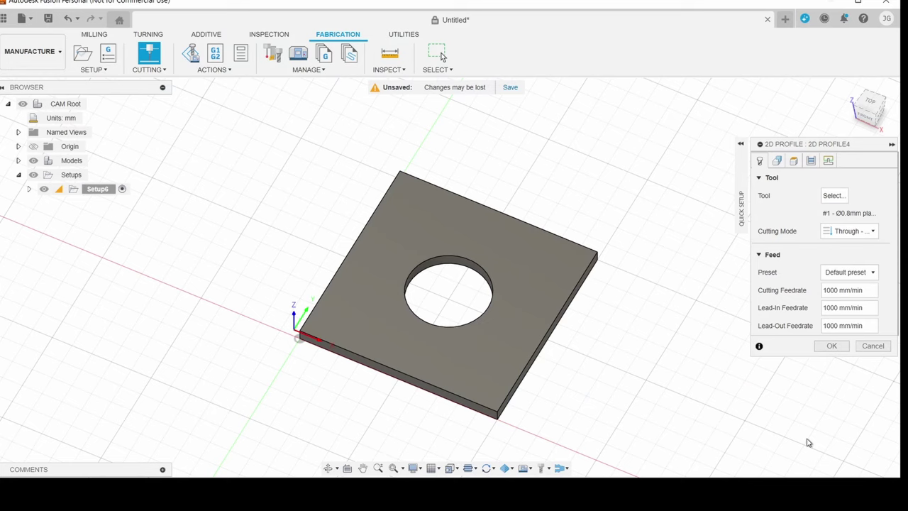
left_click(778, 161)
left_click(395, 246)
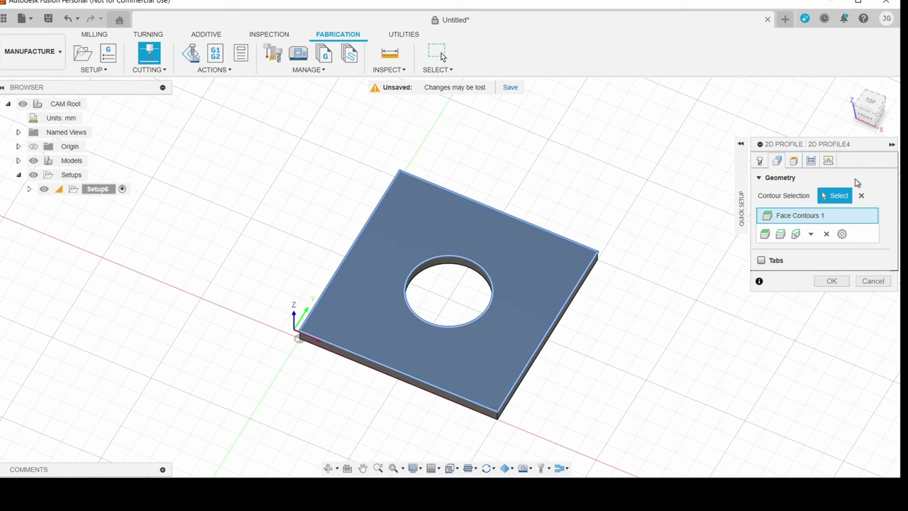
left_click(794, 161)
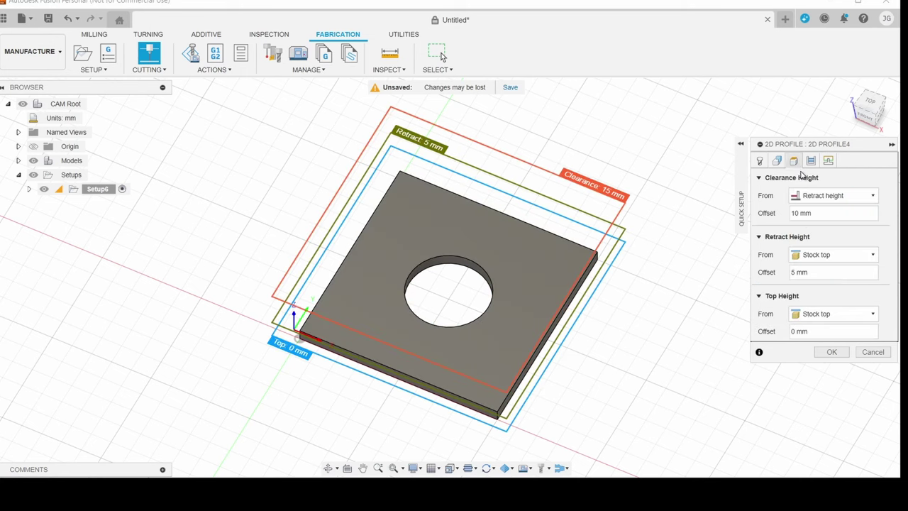
Step: Set the 2D profile's top height offset from stock top to 1.5, checking the height planes
left_click(866, 117)
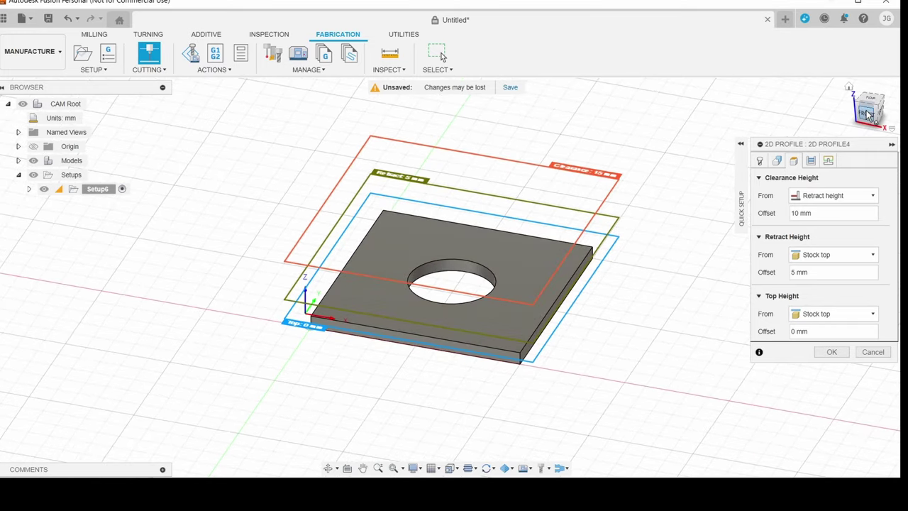
left_click(868, 115)
left_click(868, 107)
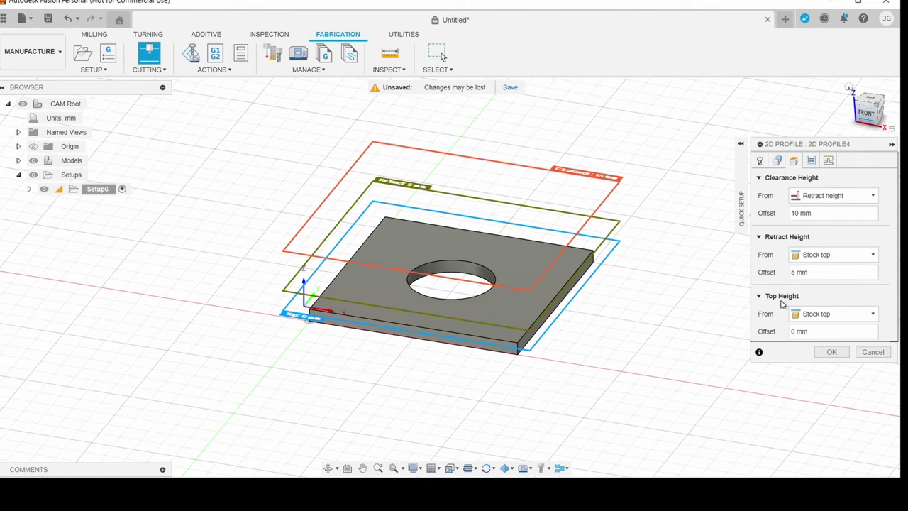
double_click(817, 332)
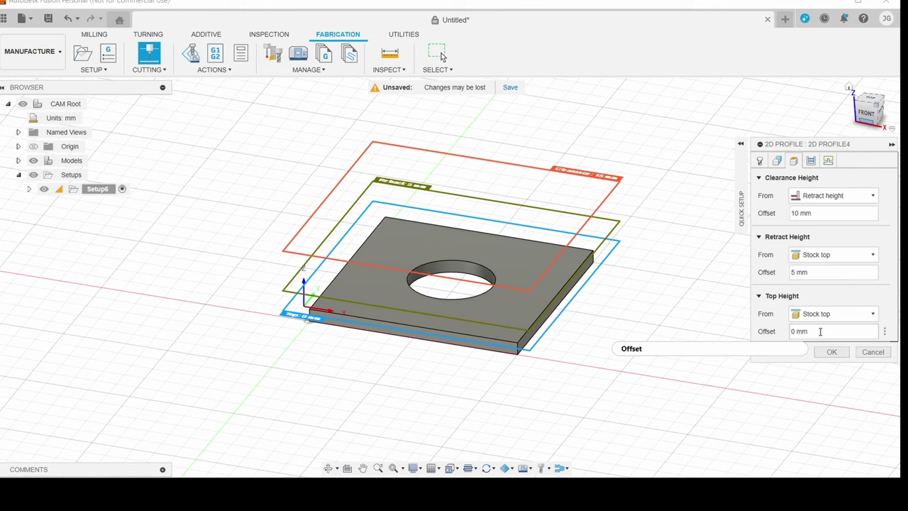
key("ctrl+a")
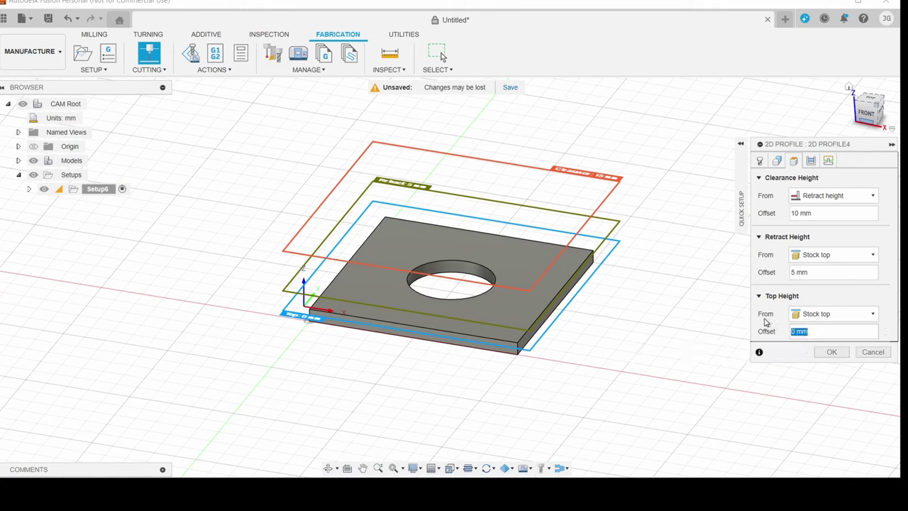
type("1.5")
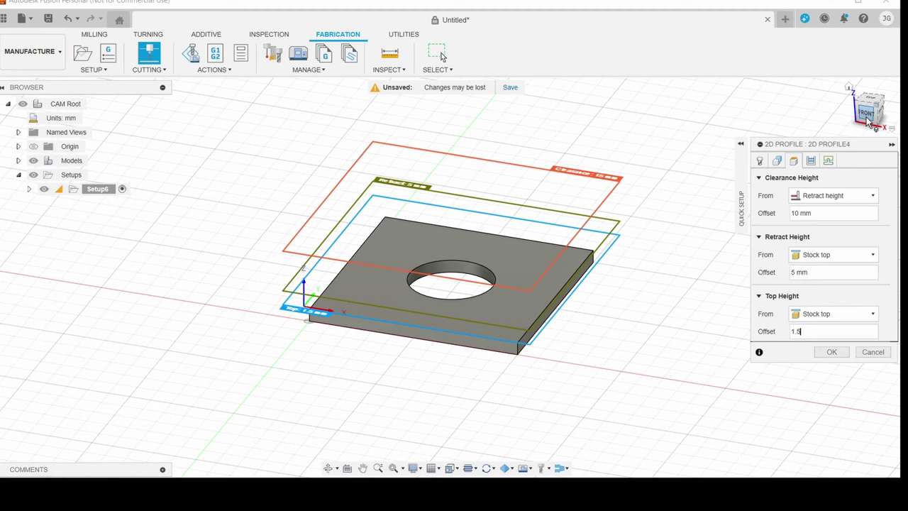
left_click_drag(870, 122, 874, 117)
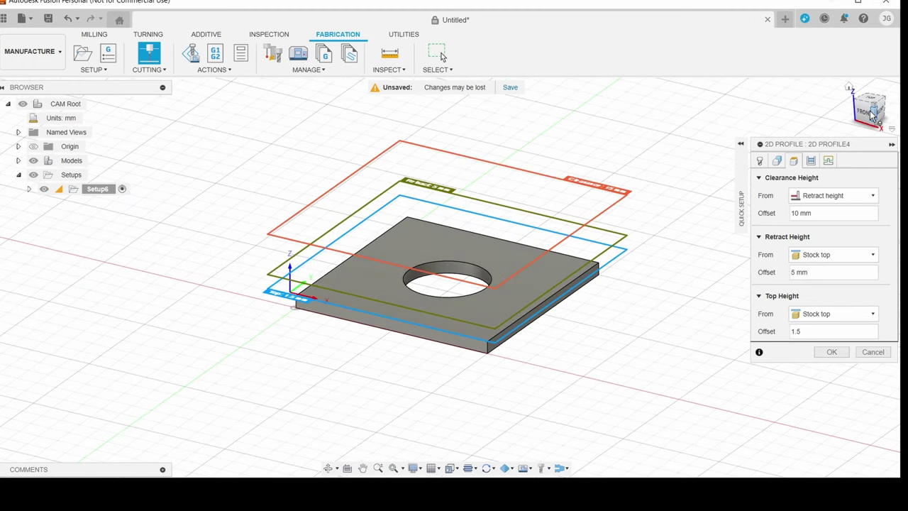
left_click(812, 163)
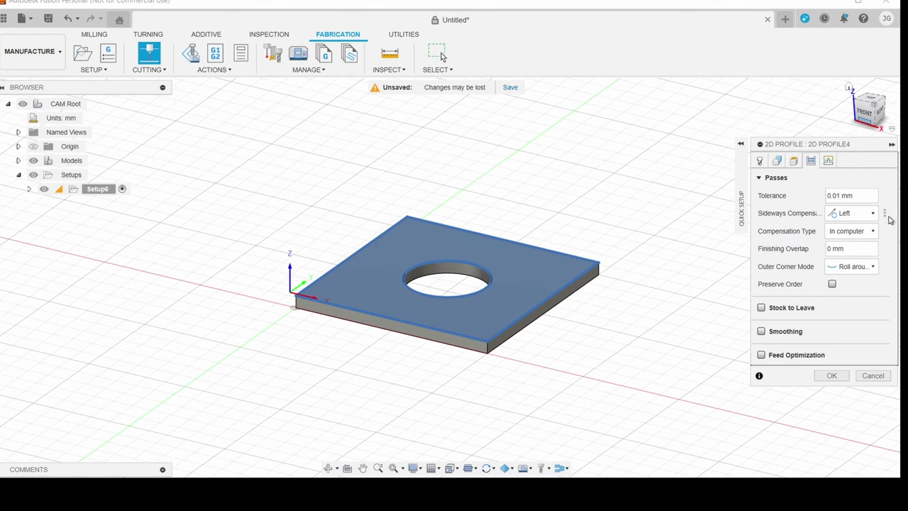
Step: Keep Left sideways compensation and enable smoothing with a 0.01 mm tolerance
mouse_move(871, 214)
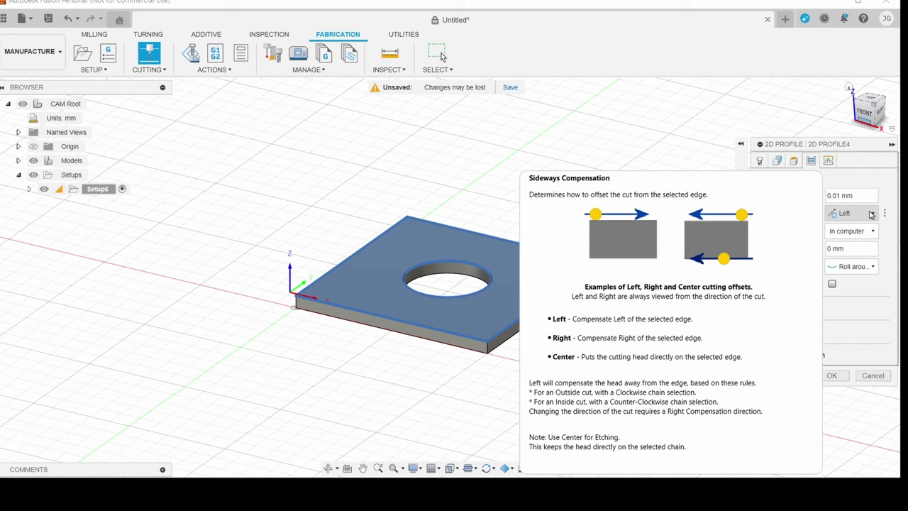
left_click(877, 108)
left_click(873, 105)
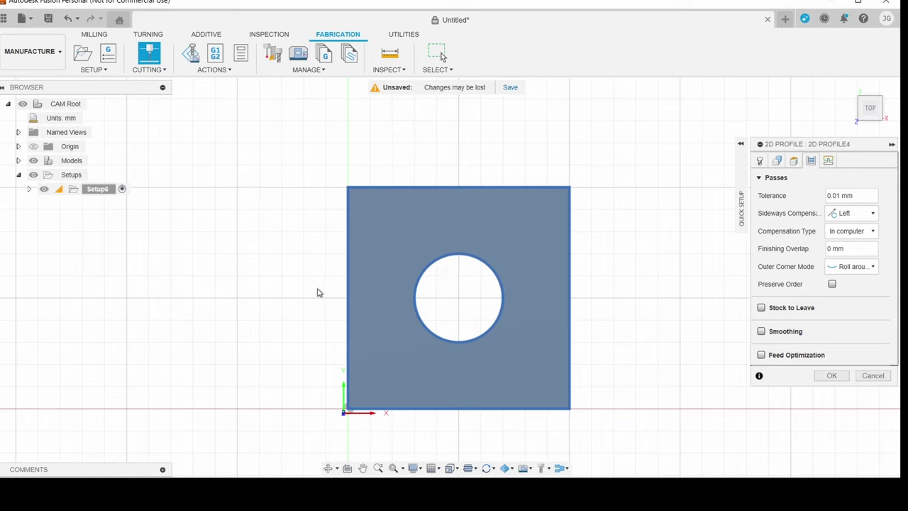
left_click(850, 213)
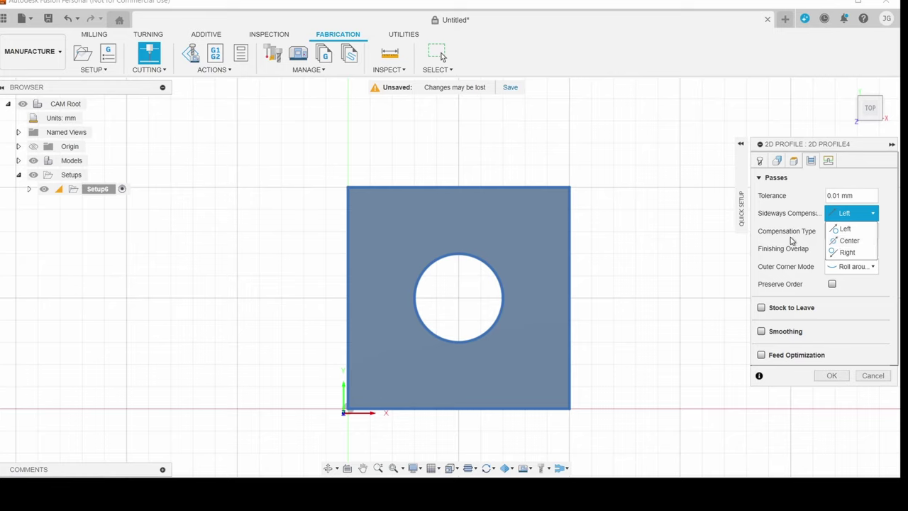
left_click(776, 229)
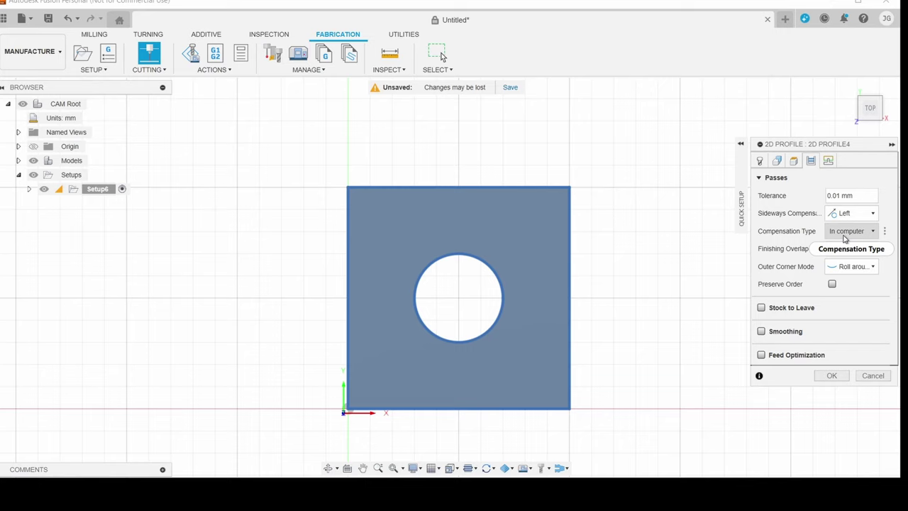
mouse_move(843, 239)
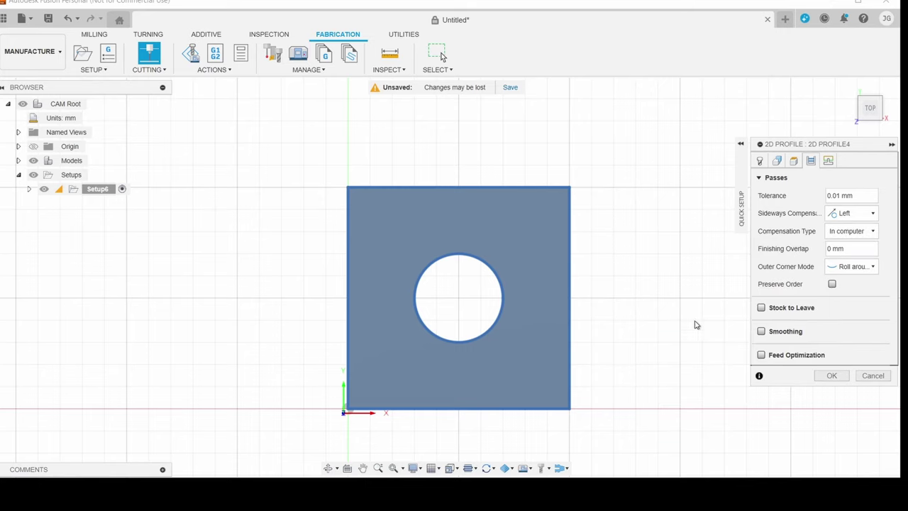
left_click(761, 331)
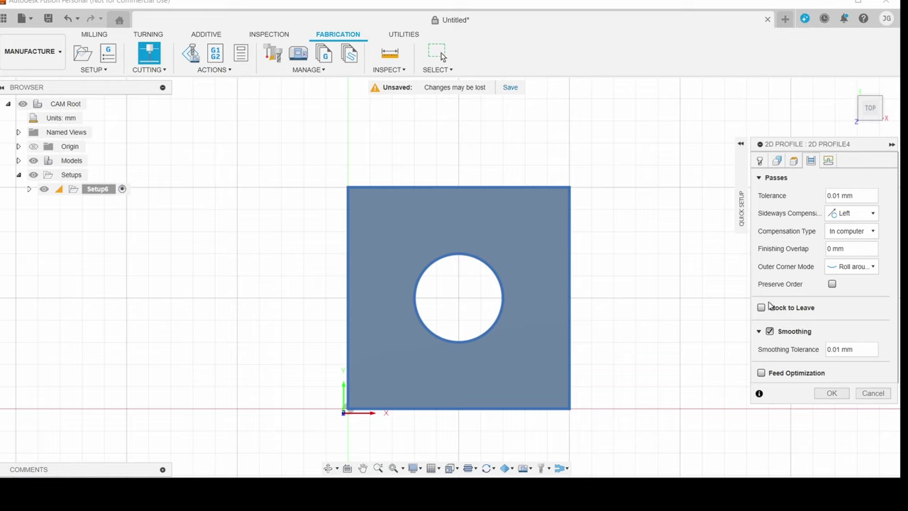
left_click(827, 161)
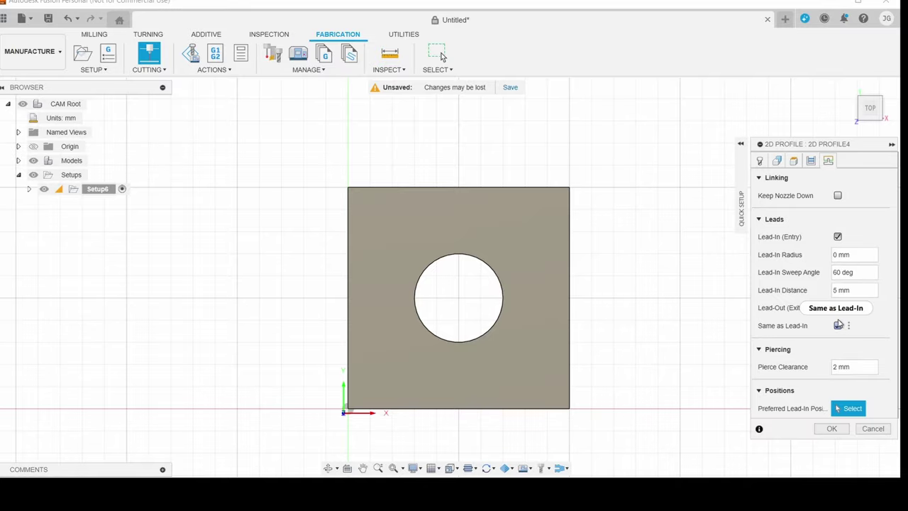
Step: Change the pierce clearance from 2 mm to 0 and confirm to create 2D Profile4
left_click(872, 107)
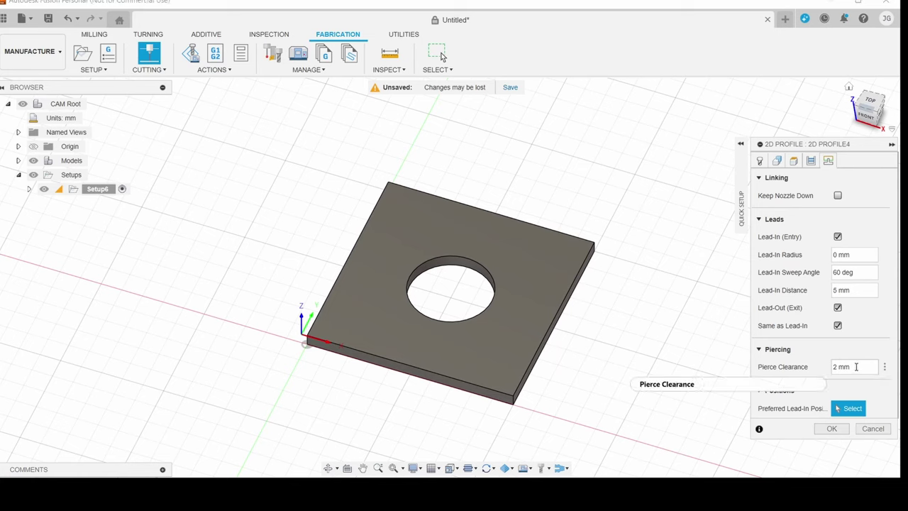
left_click_drag(856, 368, 767, 366)
type("0")
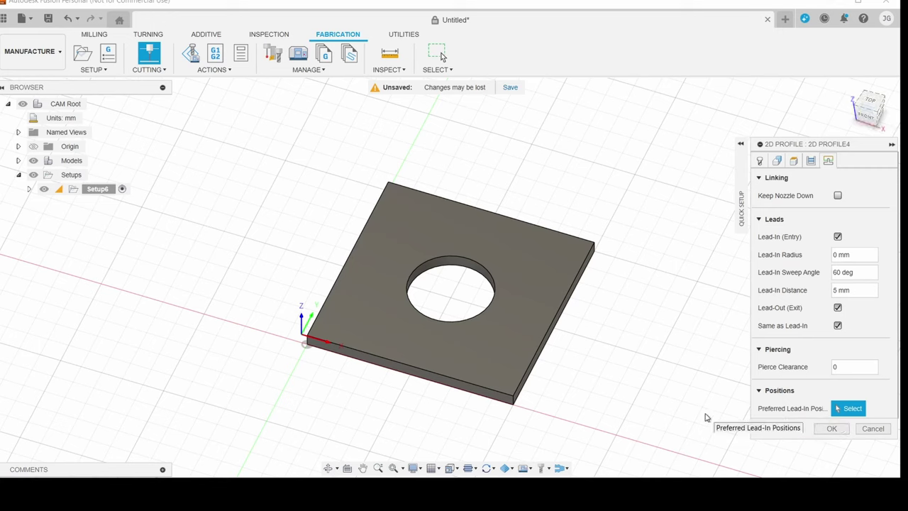
left_click(817, 428)
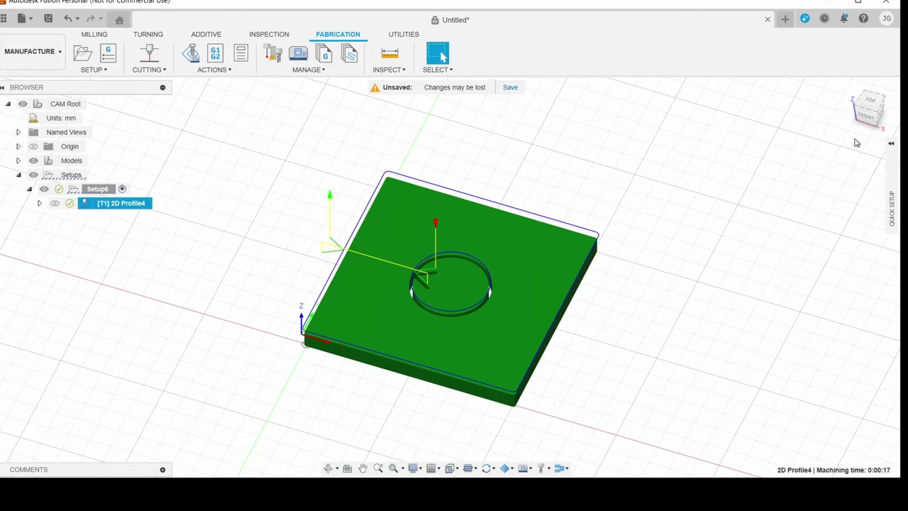
Step: Orbit the view to inspect the 2D Profile4 toolpath around the outer edge and centre hole
mouse_move(866, 105)
left_mouse_down()
mouse_move(879, 89)
mouse_move(879, 115)
mouse_move(877, 91)
left_mouse_up()
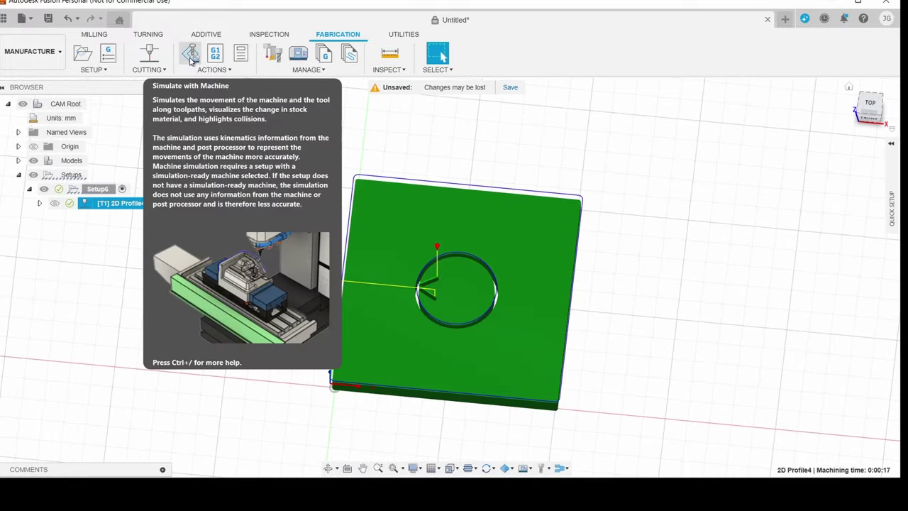
left_click(190, 57)
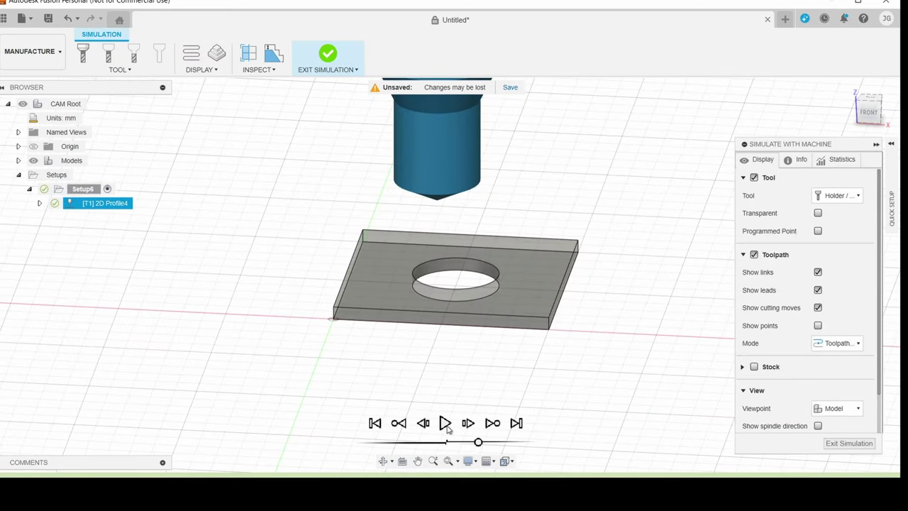
left_click(445, 423)
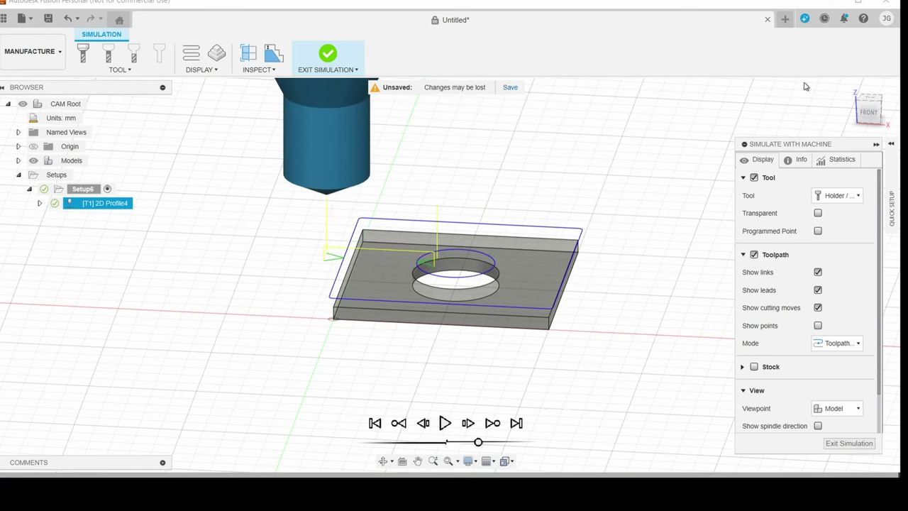
left_click(869, 114)
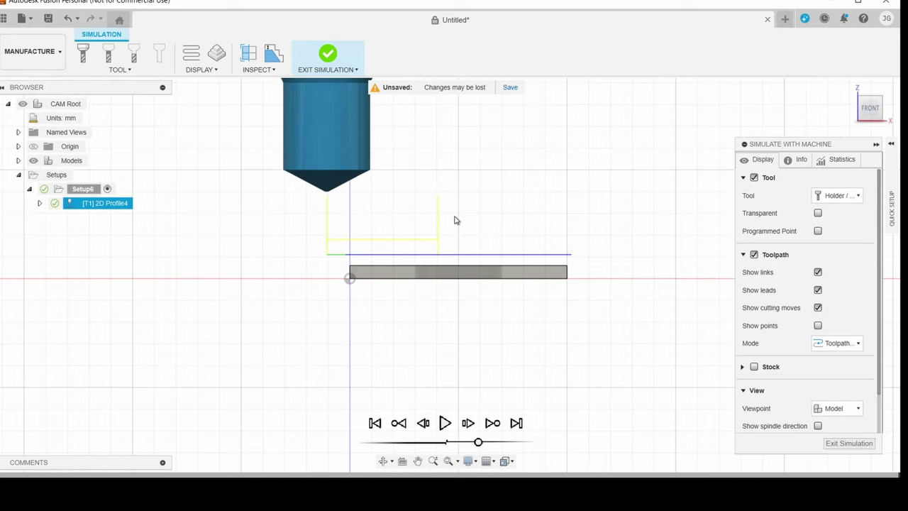
left_click(846, 118)
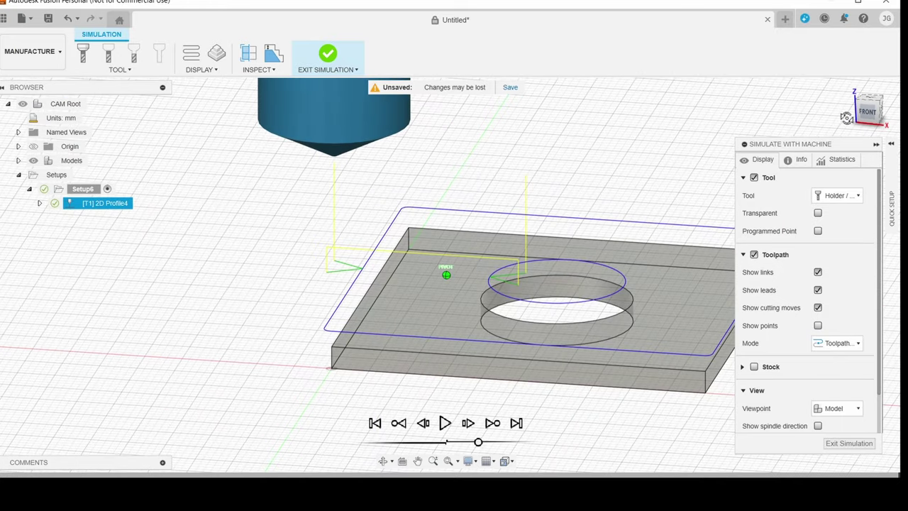
mouse_move(445, 274)
middle_mouse_down("shift")
mouse_move(518, 188)
mouse_move(476, 210)
middle_mouse_up("shift")
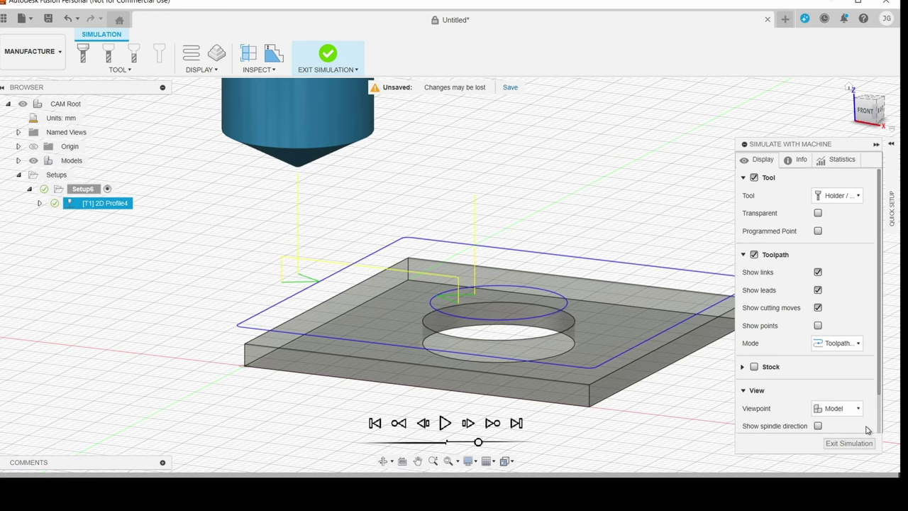
Step: Exit the simulation and start post processing the profile toolpath
left_click(851, 443)
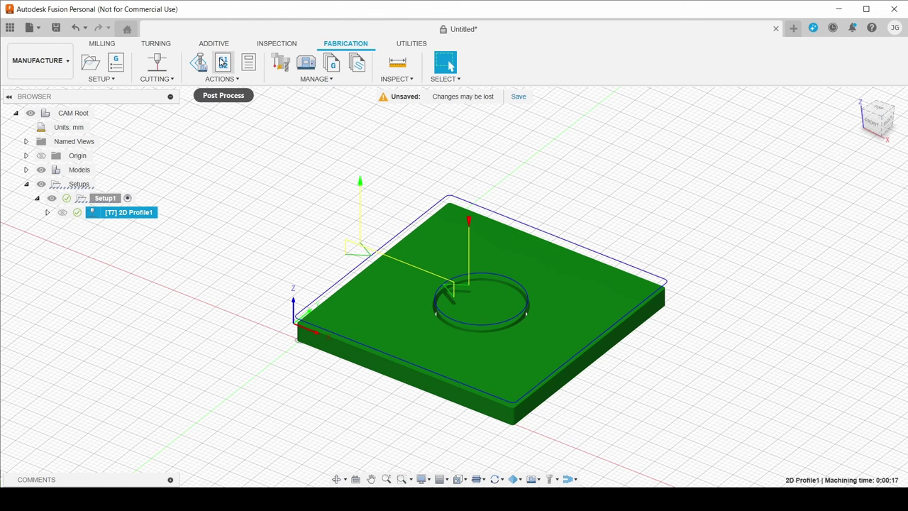
left_click(222, 63)
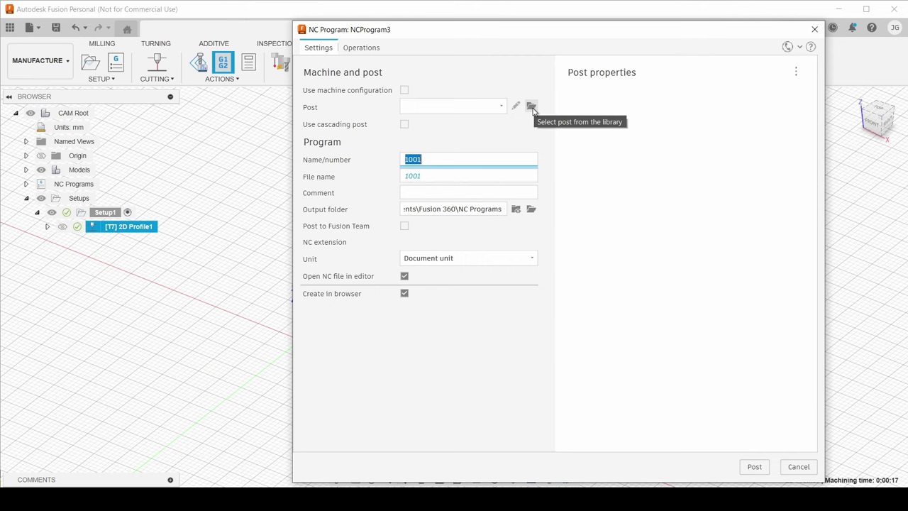
Step: Import OpenbuildsFusion360PostGrbl.cps into the Post Library
left_click(531, 107)
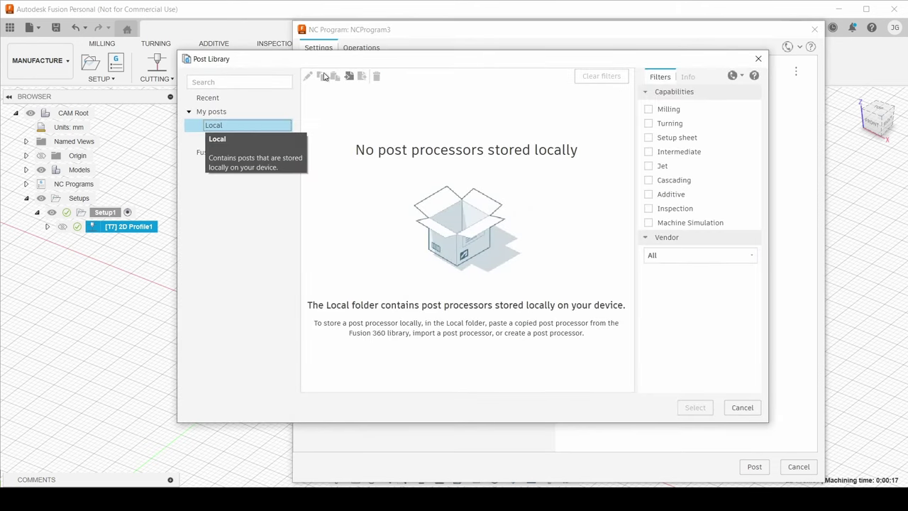
left_click(349, 76)
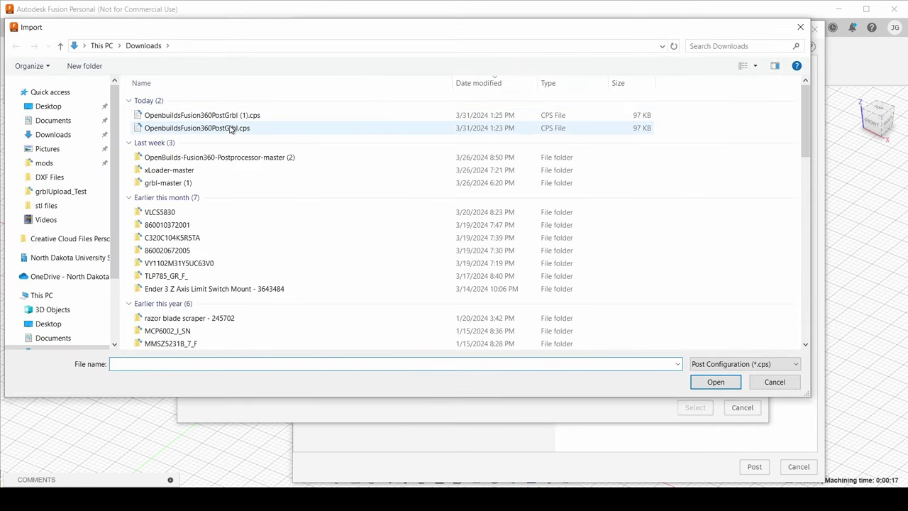
left_click(229, 129)
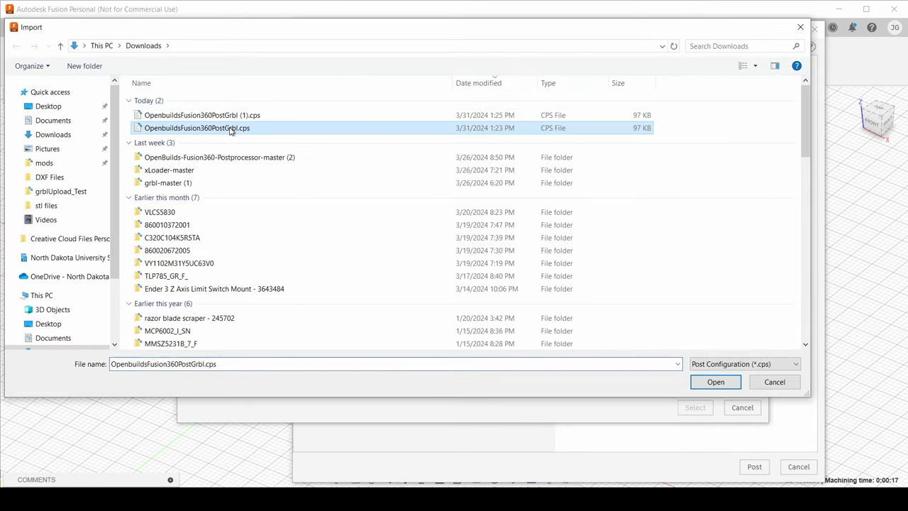
left_click(728, 381)
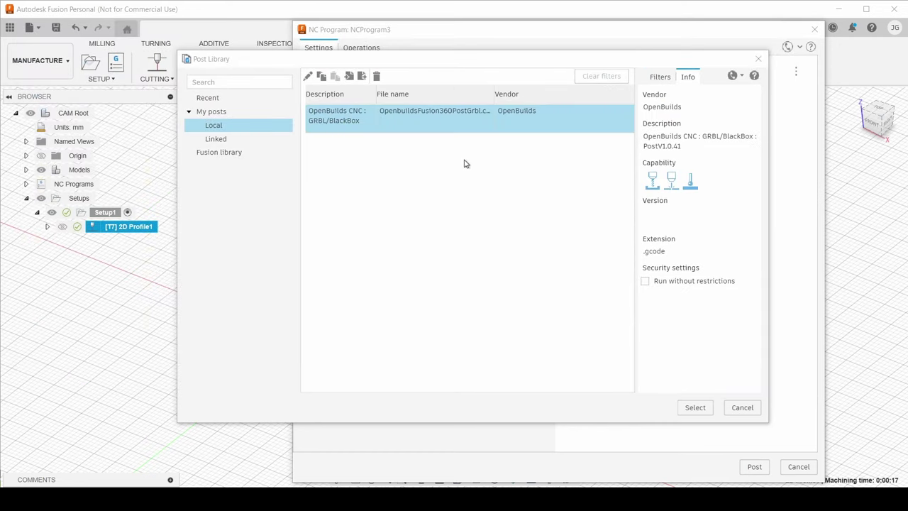
Step: Use the imported OpenBuilds CNC GRBL/BlackBox post for the NC program
left_click(695, 409)
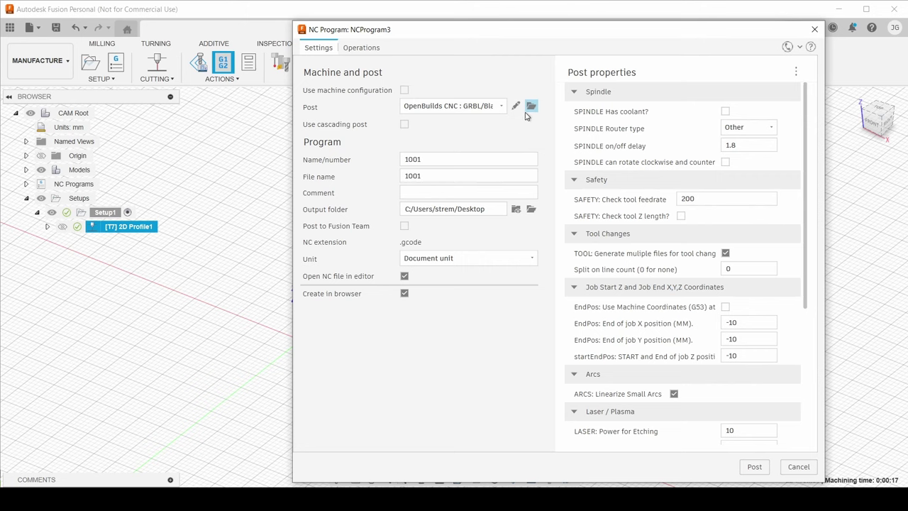
Step: Change the spindle on/off delay from 1.8 to 0.6 and enable the plasma Z touchoff probe routine
left_click(750, 145)
left_click_drag(750, 144, 718, 144)
type("0.6")
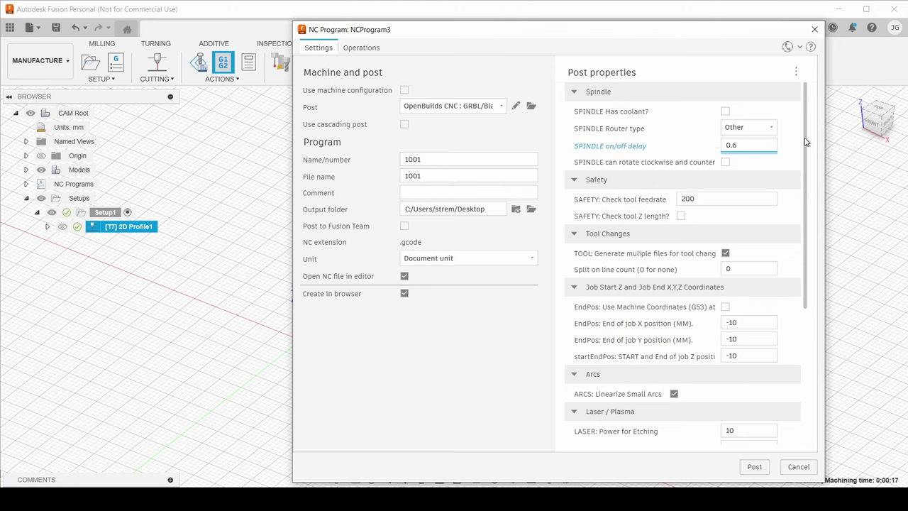
left_click_drag(806, 142, 808, 233)
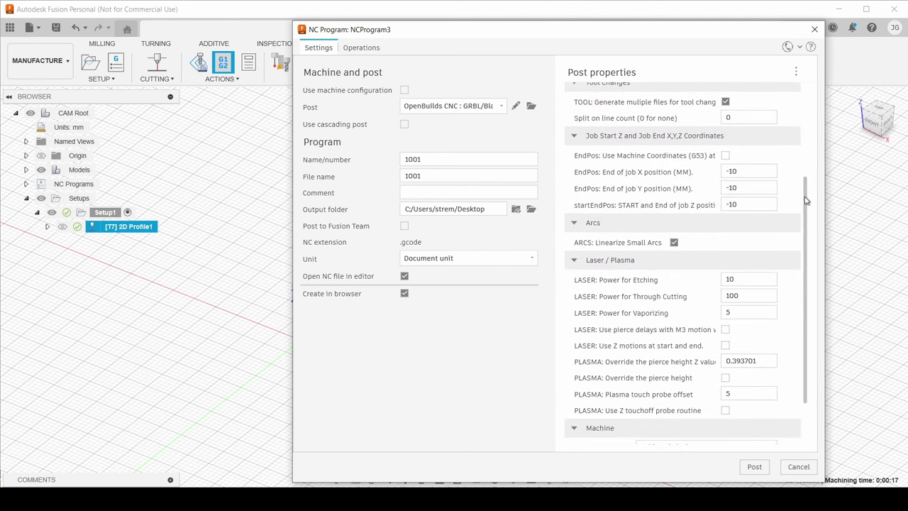
left_click_drag(807, 200, 803, 239)
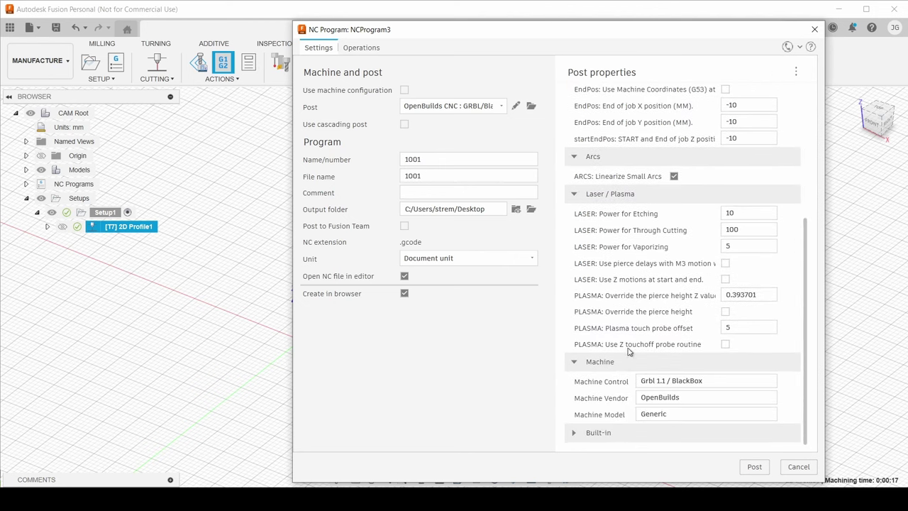
left_click(725, 344)
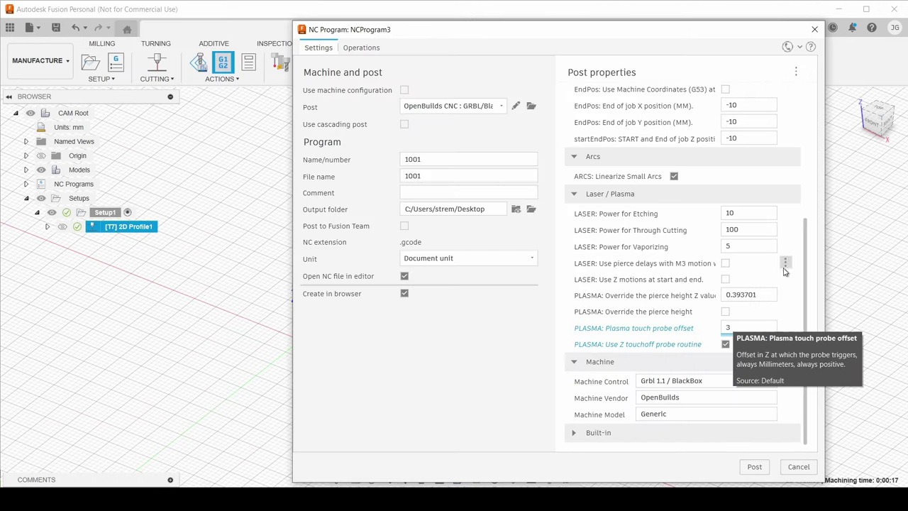
Step: Rename the program from 1001 to 'demo', keep the Desktop output folder, and post demo.gcode
double_click(412, 159)
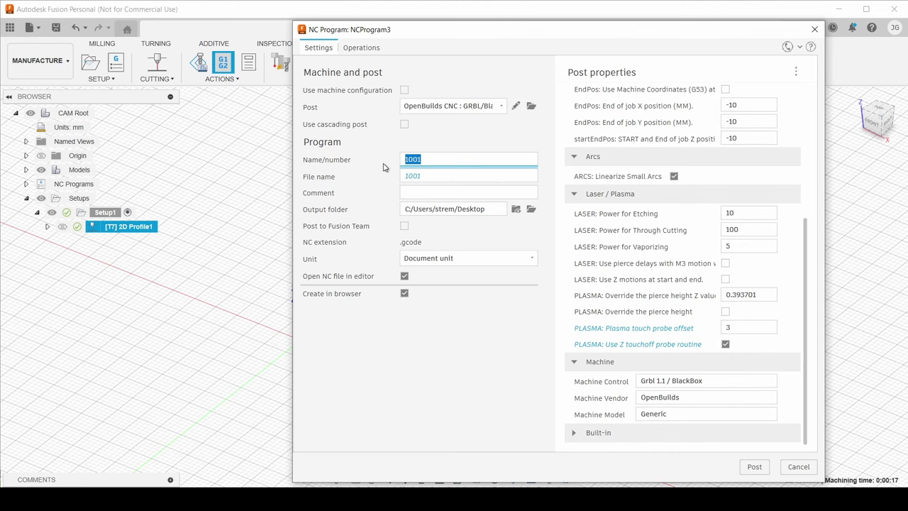
type("demo")
left_click(531, 210)
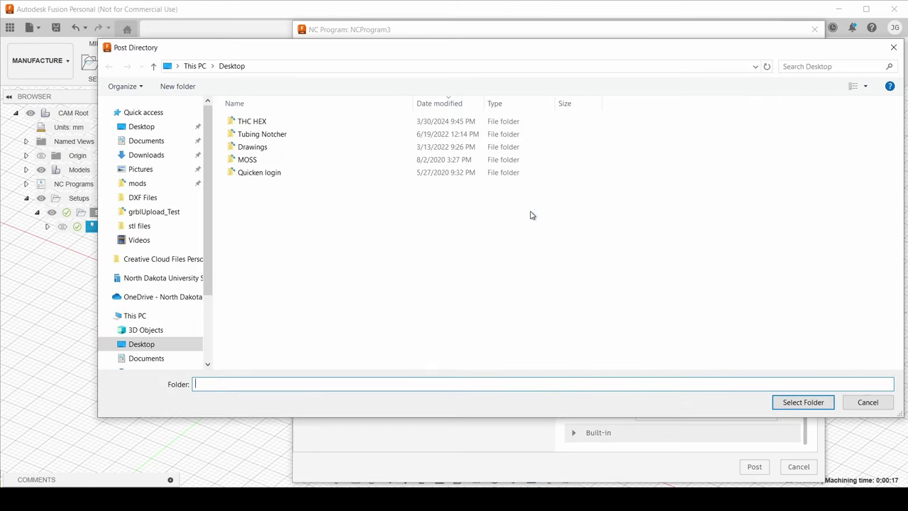
left_click(871, 403)
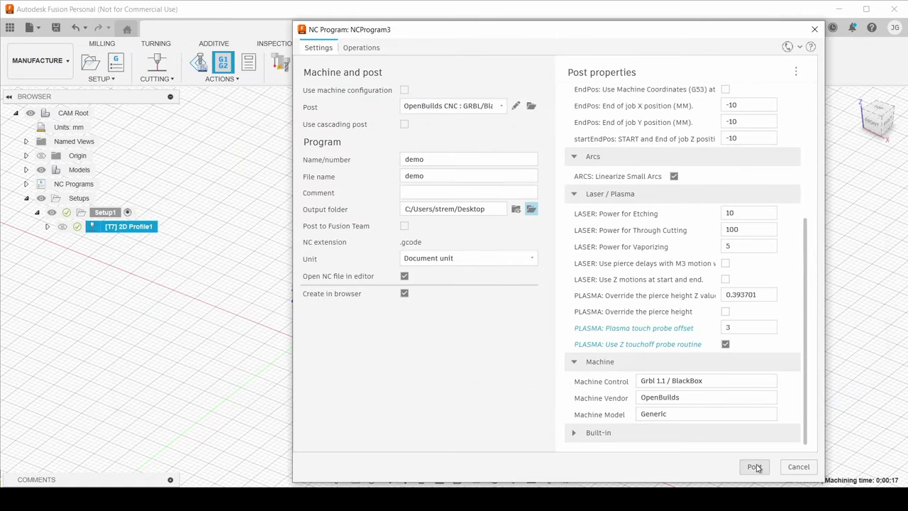
left_click(751, 465)
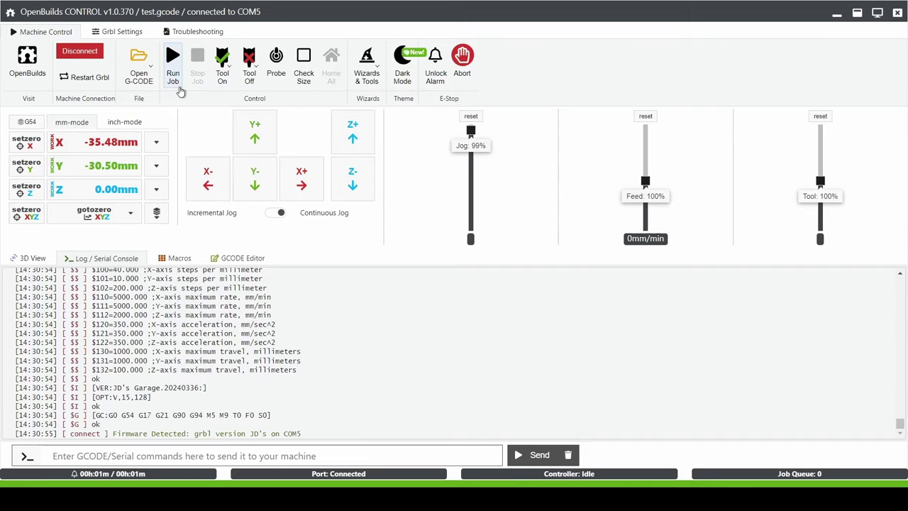
Step: Load demo.gcode from the Desktop into OpenBuilds CONTROL to preview its toolpath
left_click(140, 77)
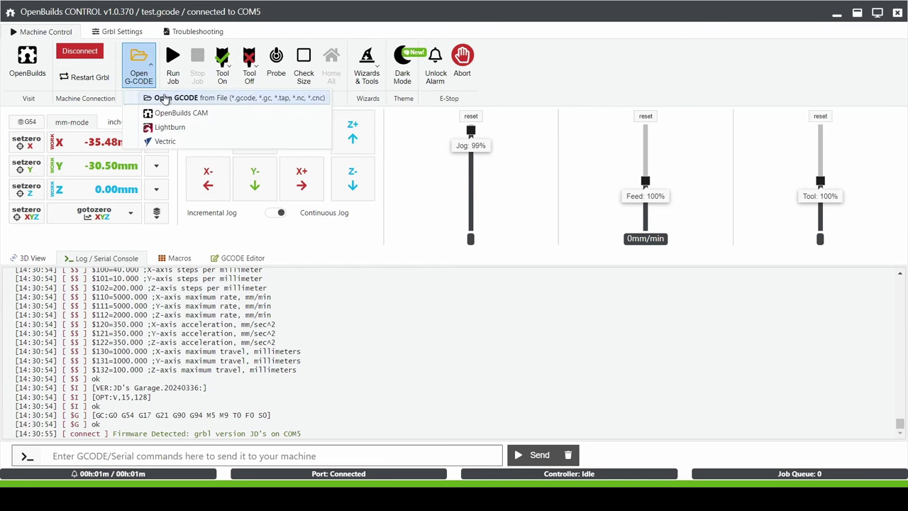
left_click(165, 99)
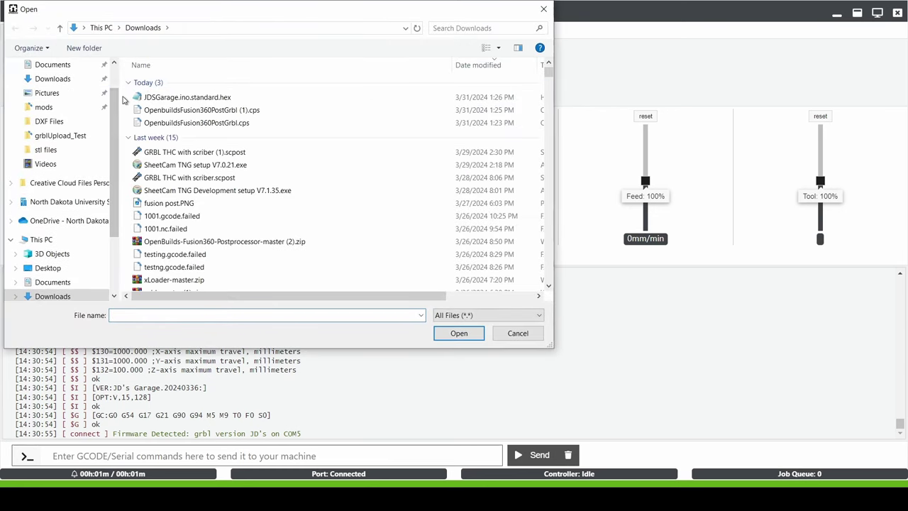
scroll(115, 105, "up", 1)
left_click(61, 89)
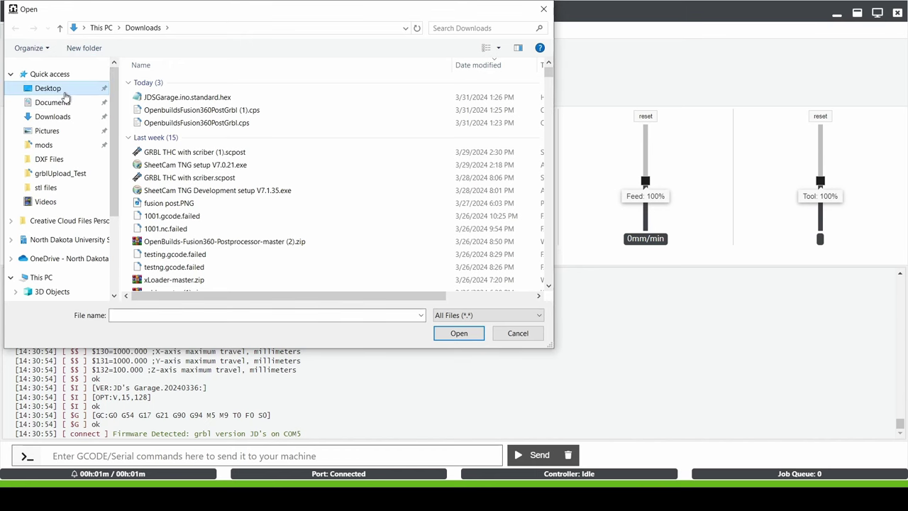
left_click(163, 83)
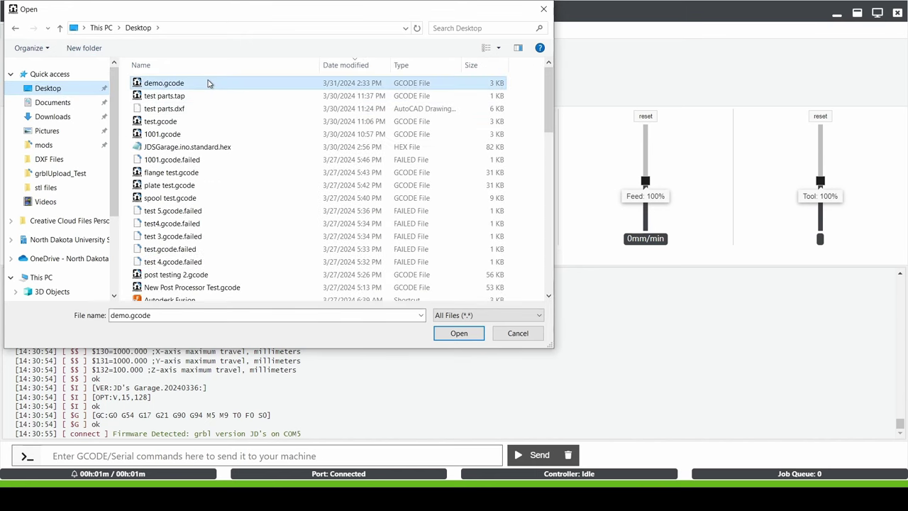
left_click(459, 338)
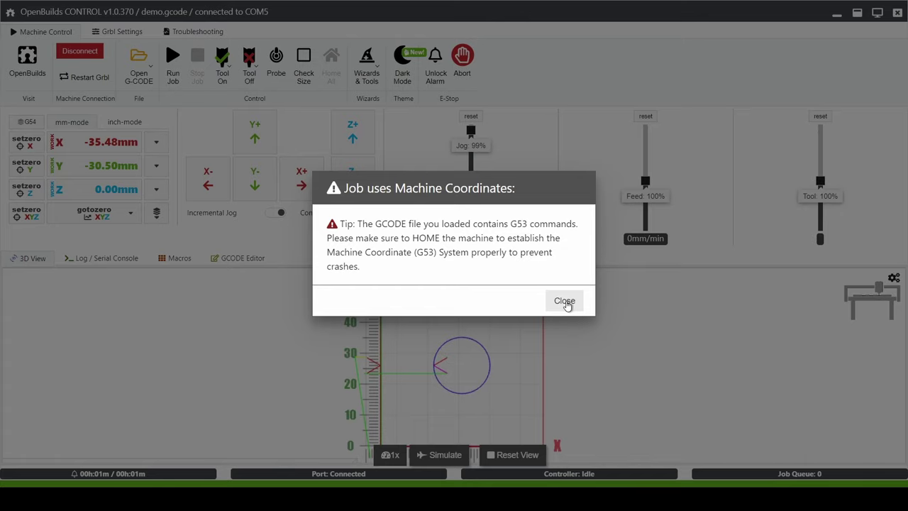
Step: Dismiss the machine coordinates warning, view the job from above, and zero X, Y and Z
left_click(565, 301)
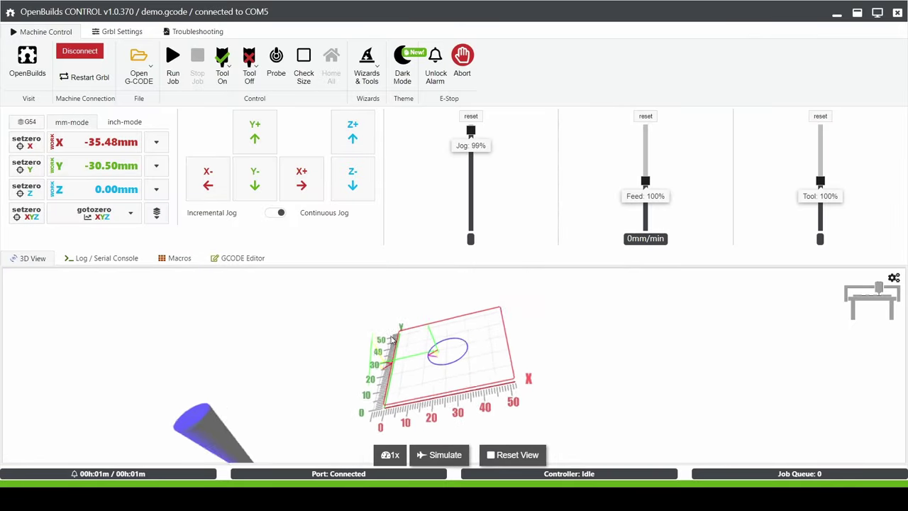
left_click_drag(392, 341, 383, 390)
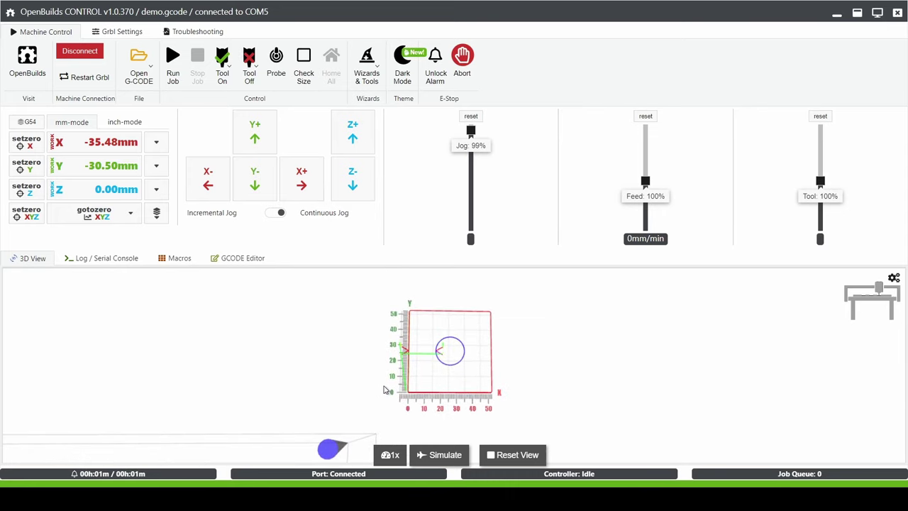
left_click(21, 213)
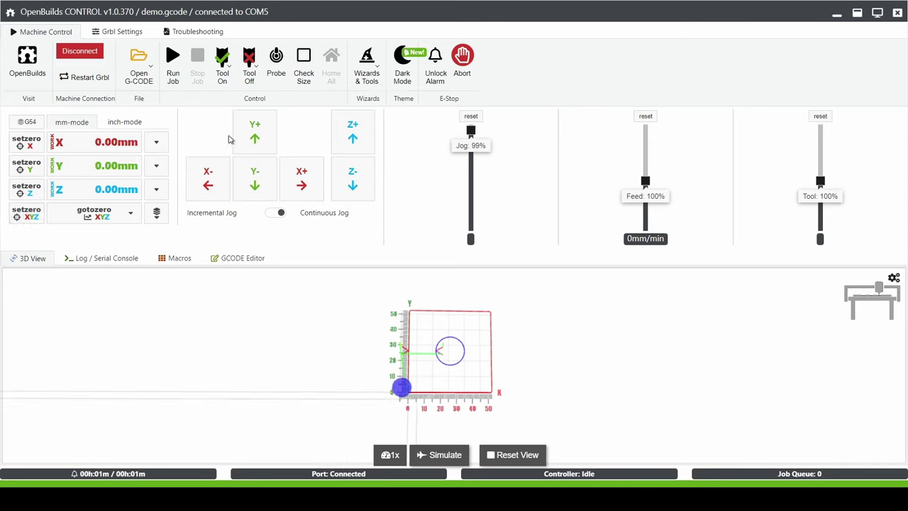
Step: Jog the torch around the job (Y+, X+, Y-, X-) and re-zero XYZ at that position
left_click(255, 134)
left_click(302, 178)
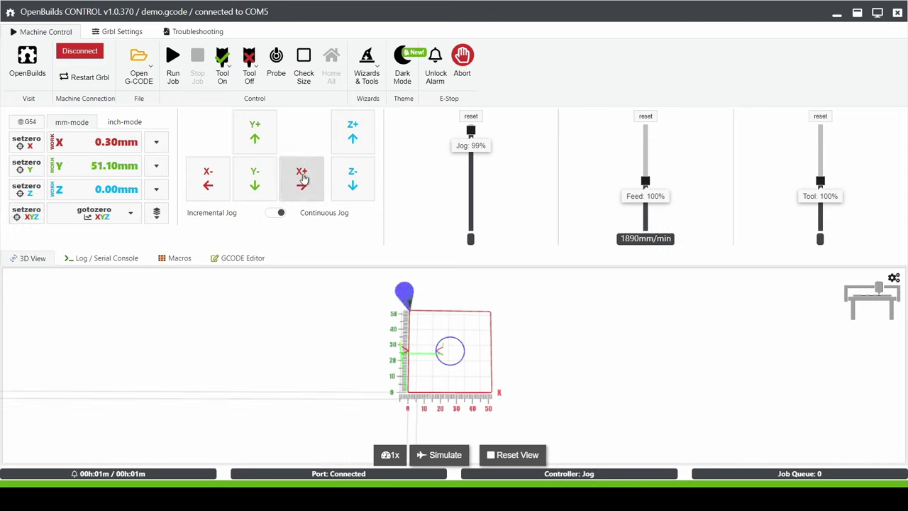
left_click(255, 179)
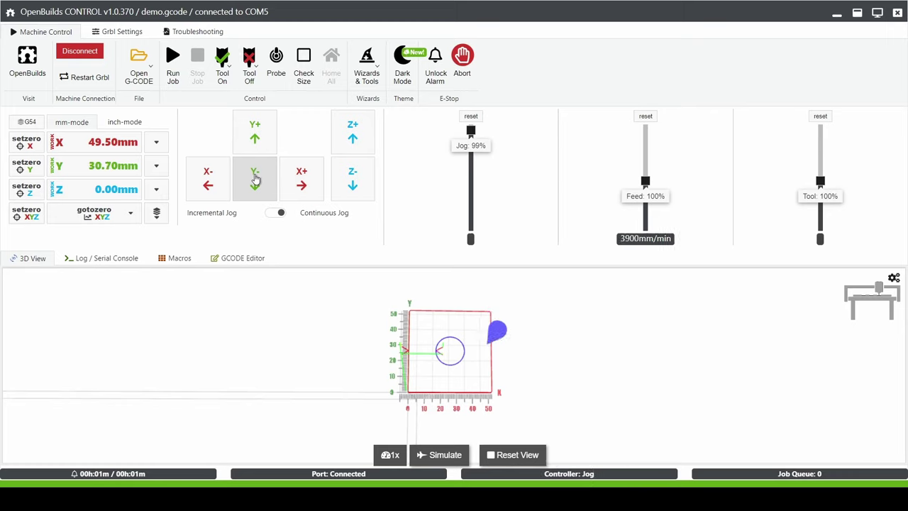
left_click(208, 185)
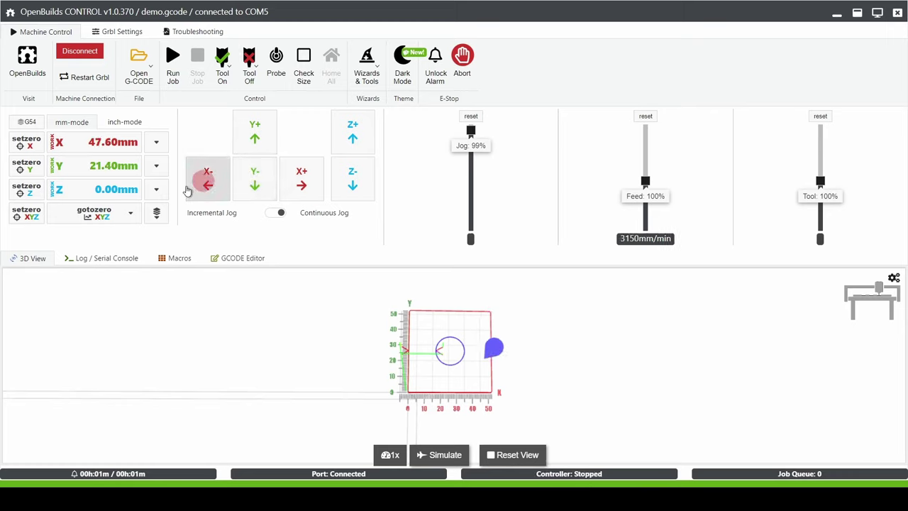
left_click(24, 216)
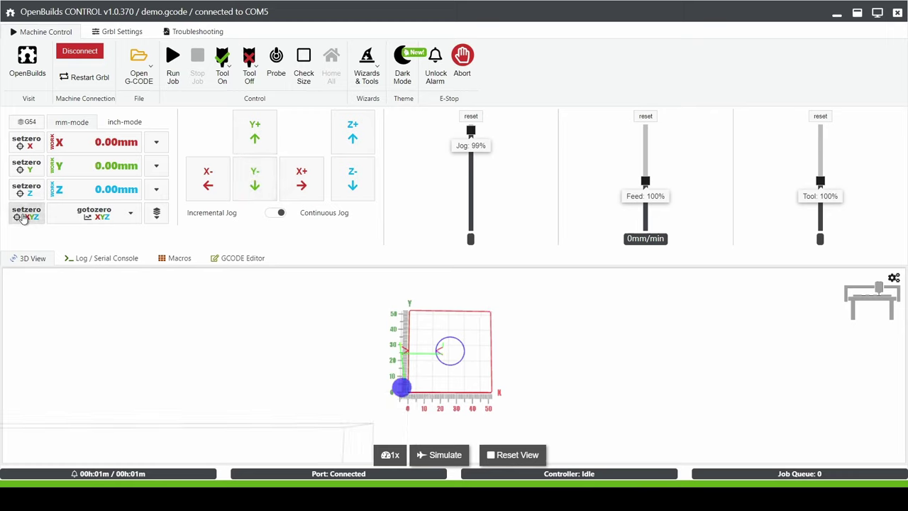